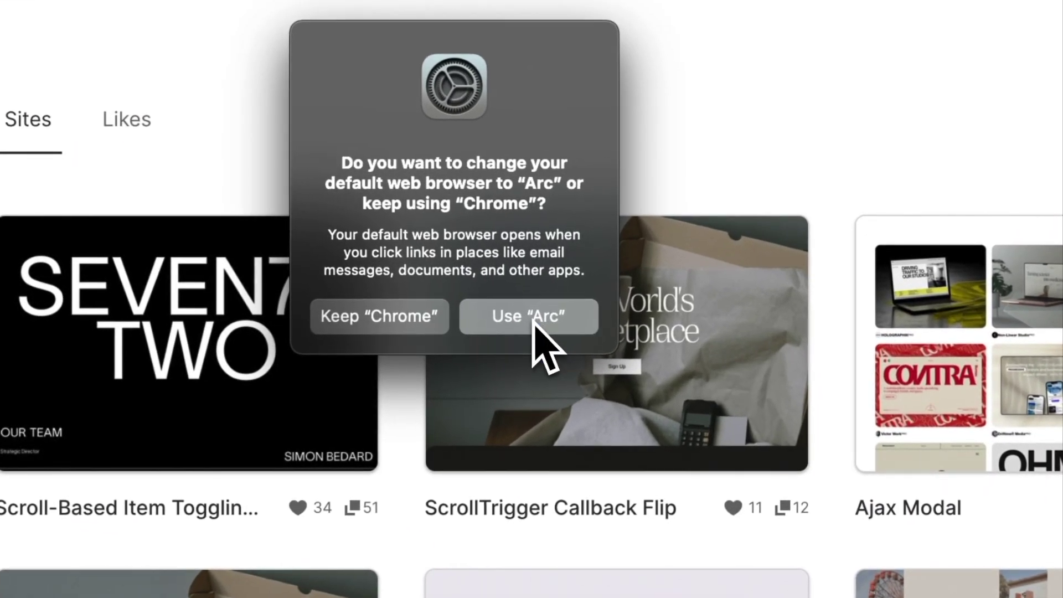
Step: Set Arc as the default browser, then view the Typeform waitlist tab and the arc.net tab
click(533, 323)
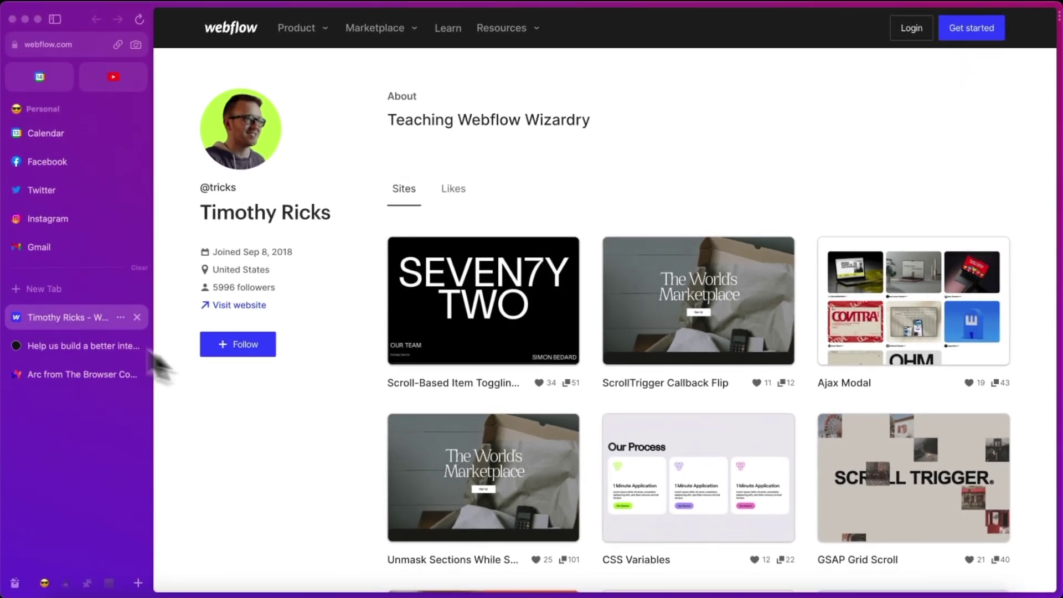
click(55, 345)
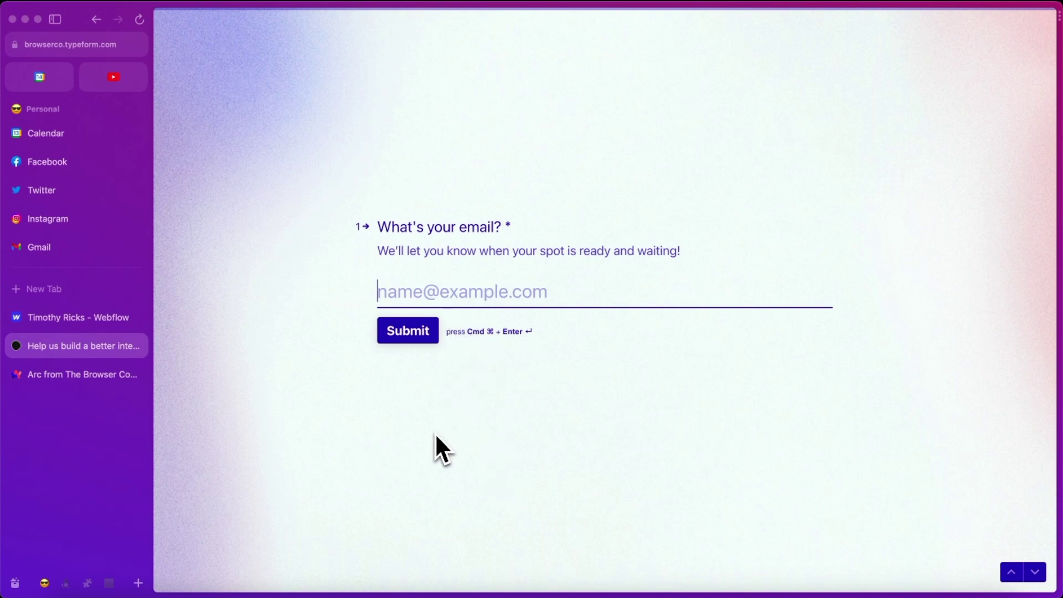
click(393, 416)
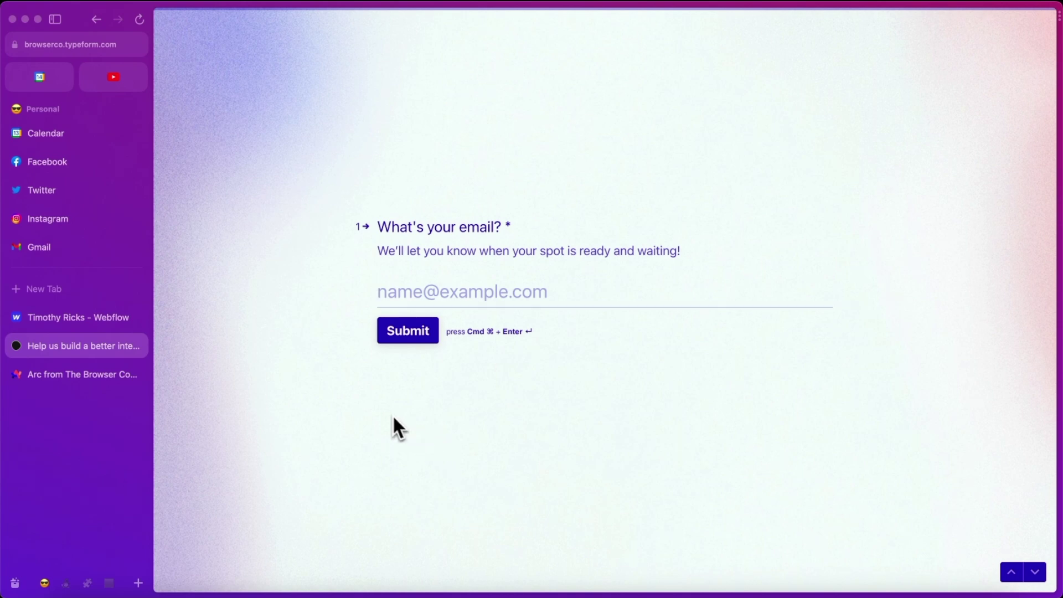
click(111, 374)
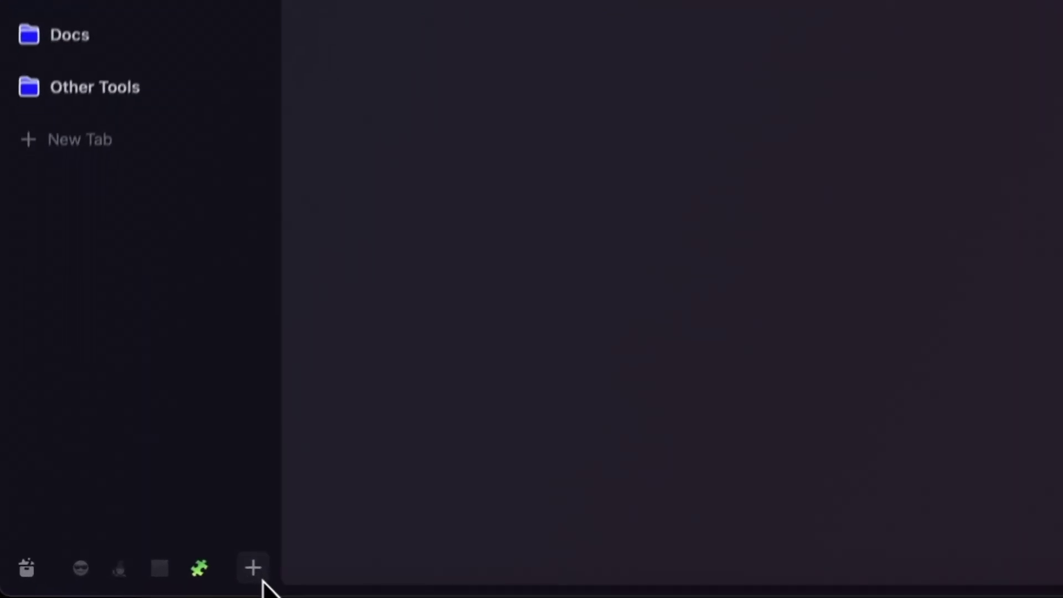
Step: Create a new space named Dev Mode and give it a purple theme
click(263, 582)
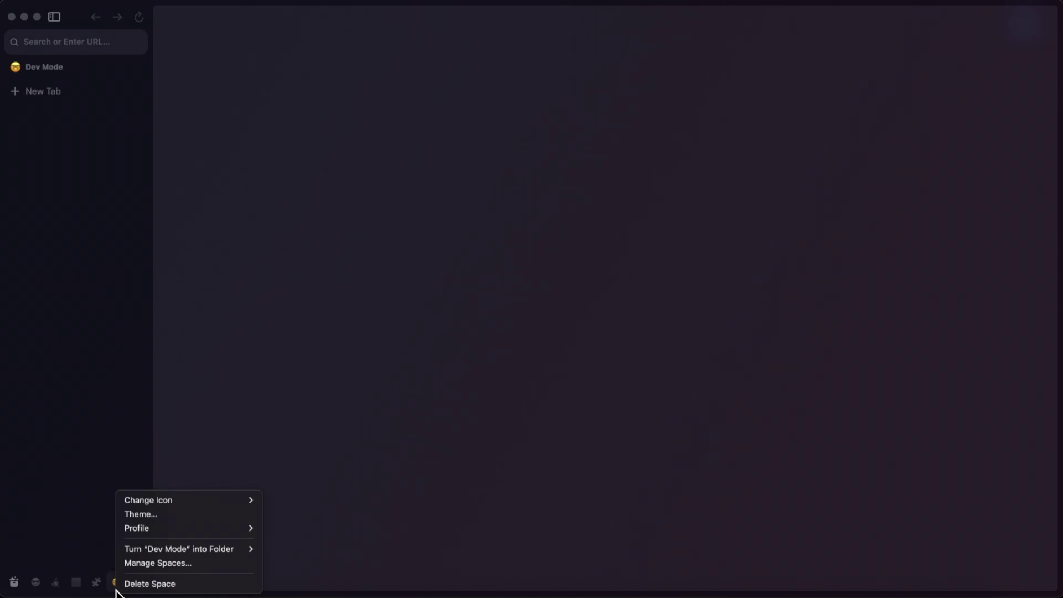
click(161, 516)
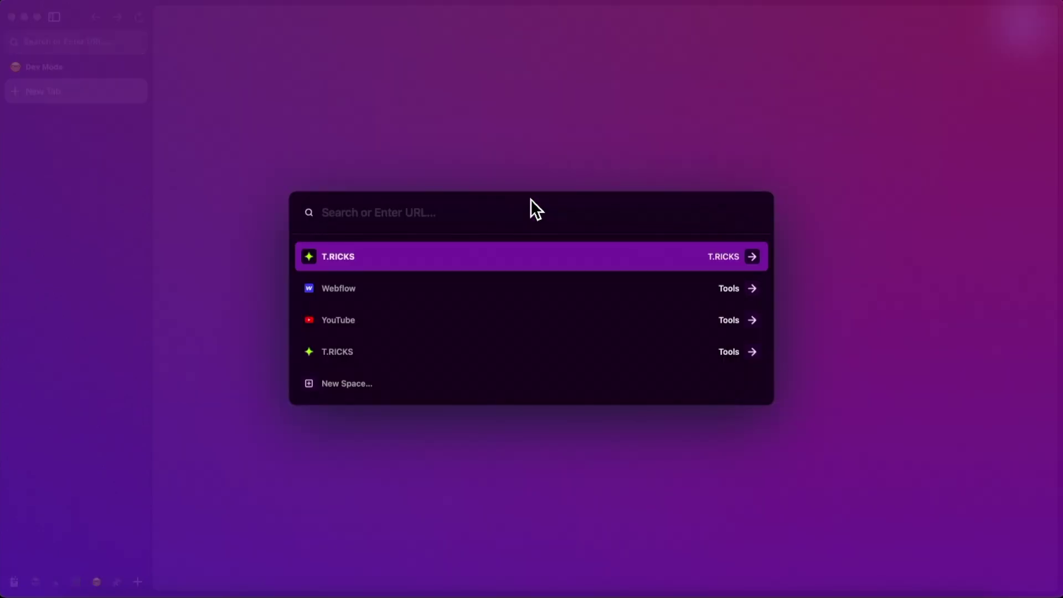
Step: Open the webflow.com dashboard in a new tab and rename the tab 'Client Workspace'
text(web)
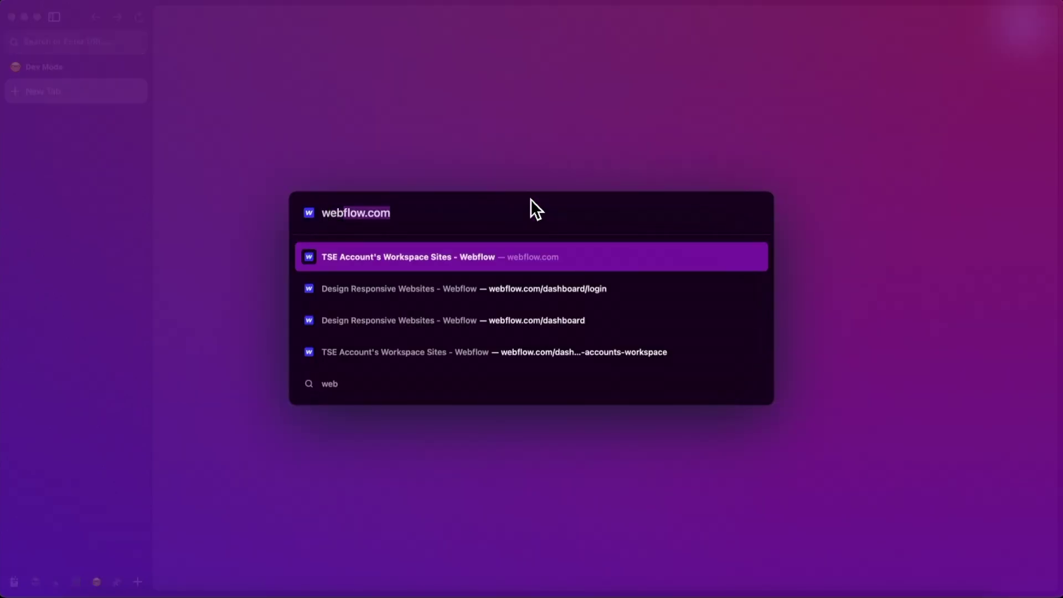
key(Return)
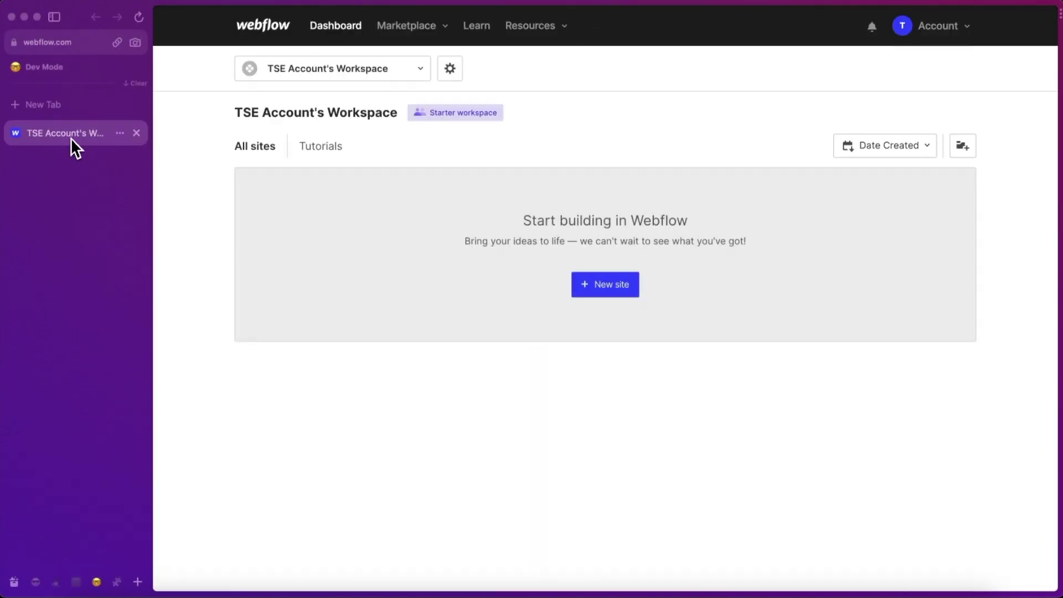
double_click(71, 138)
text(Client Workspace)
key(Return)
Step: Pin Client Workspace, visit Made in Webflow, then reset the tab to its pinned dashboard
drag(55, 141, 54, 92)
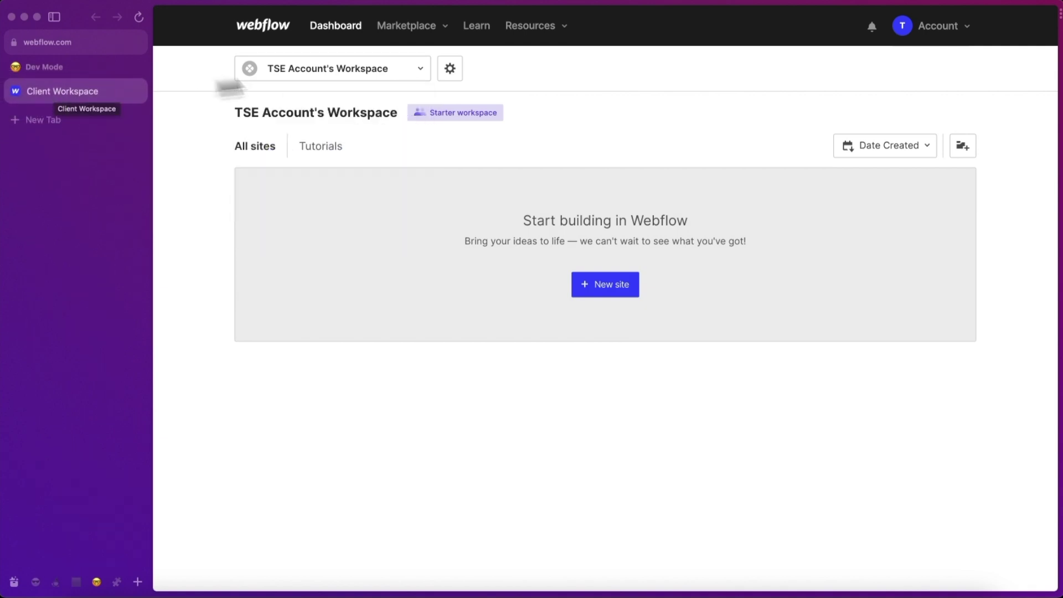
click(423, 30)
click(427, 191)
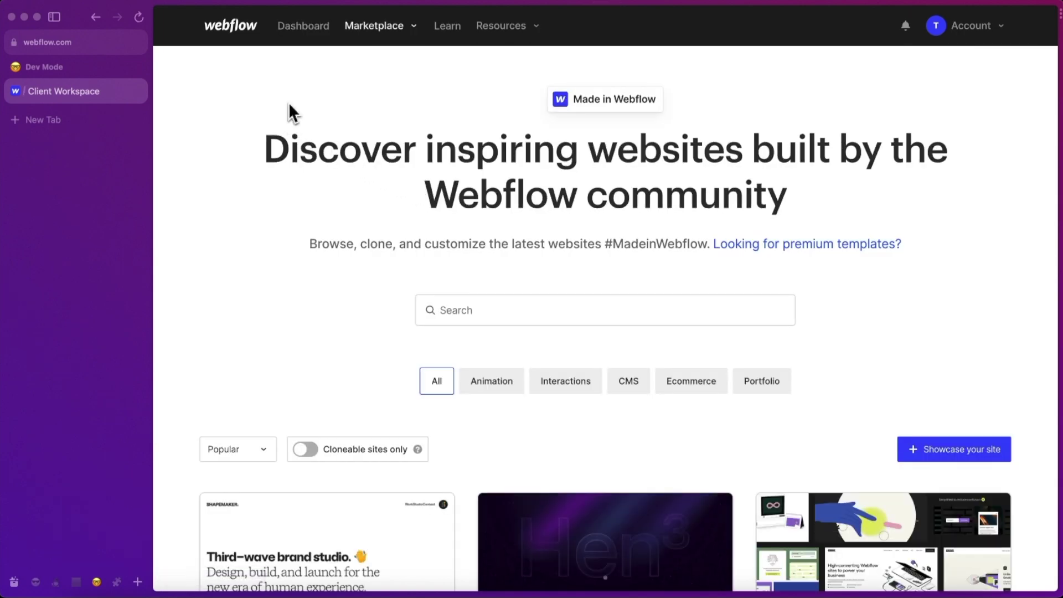
click(14, 97)
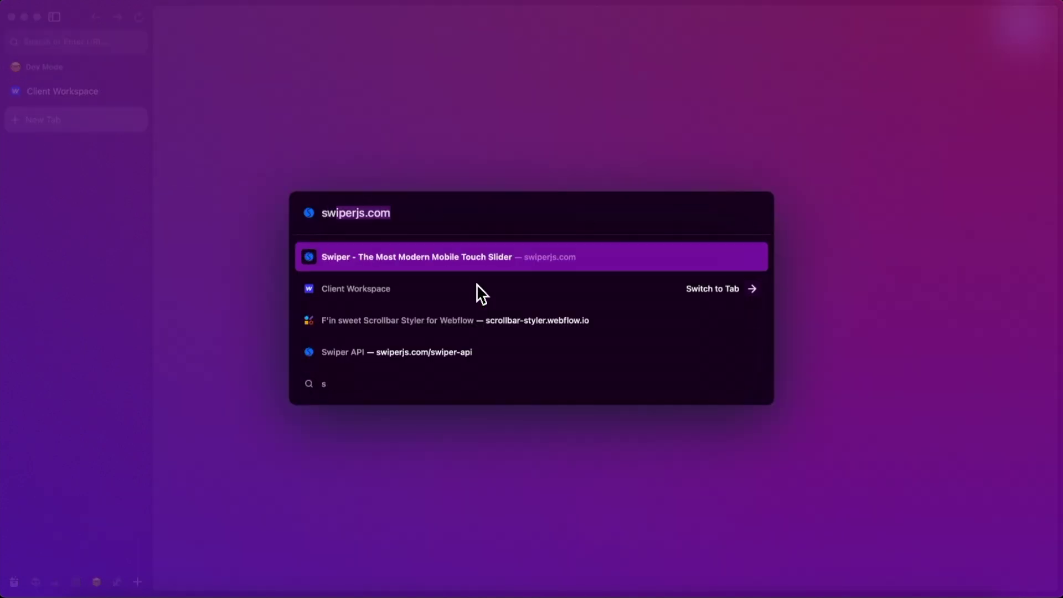
Step: Open swiperjs.com, rename its tab 'Swiper Docs' and pin it above Client Workspace
key(Return)
double_click(96, 159)
text(Swiper Docs)
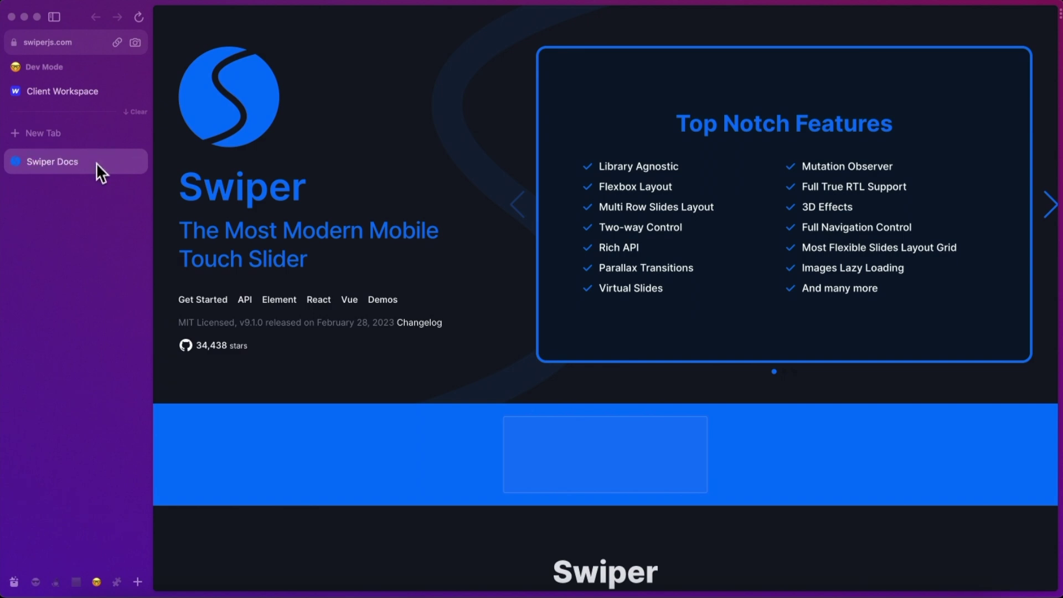
drag(77, 174, 71, 107)
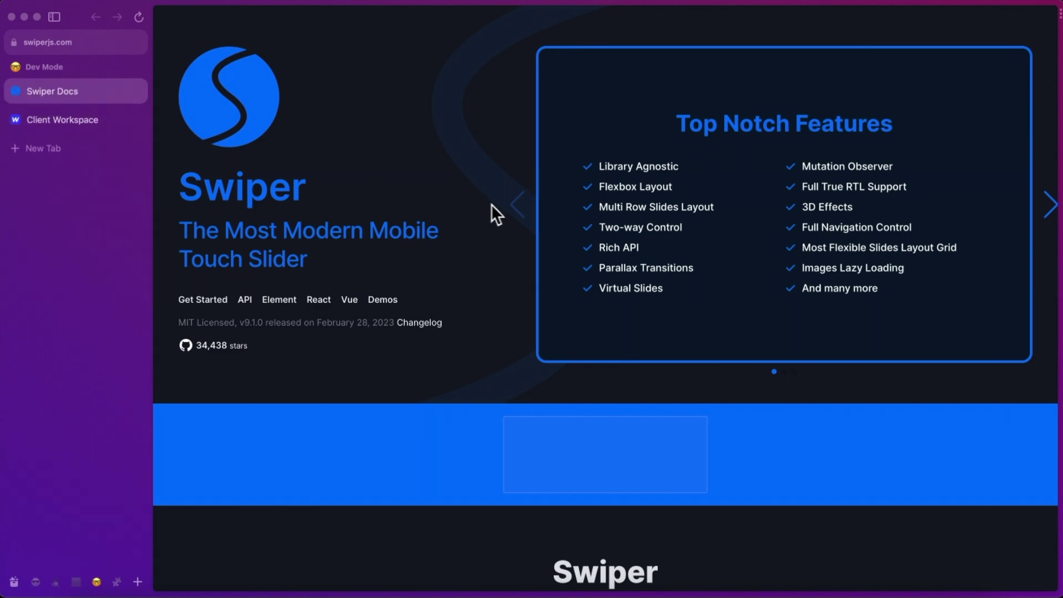
Step: Open greensock.com/install, rename the tab 'GSAP Install' and pin it below Swiper Docs
key(super+t)
text(greensock.com/inst)
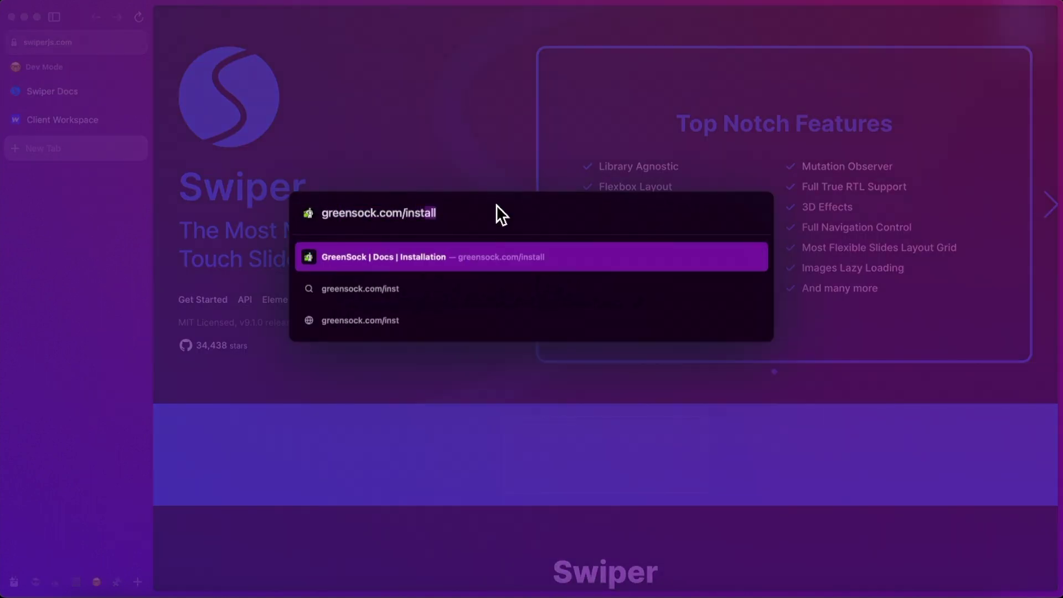
key(Return)
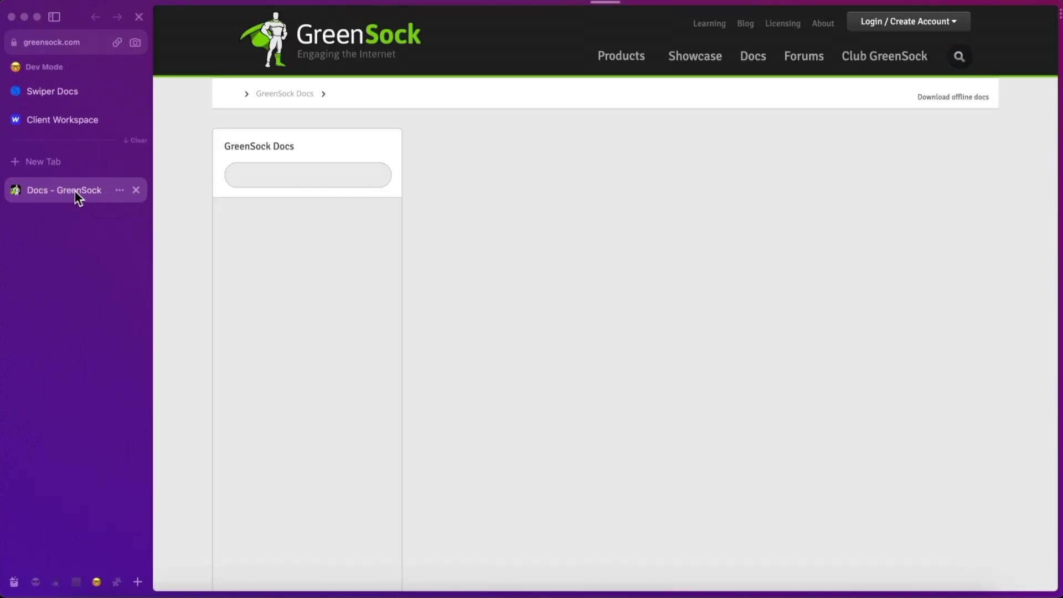
double_click(74, 190)
text(GSAP Install)
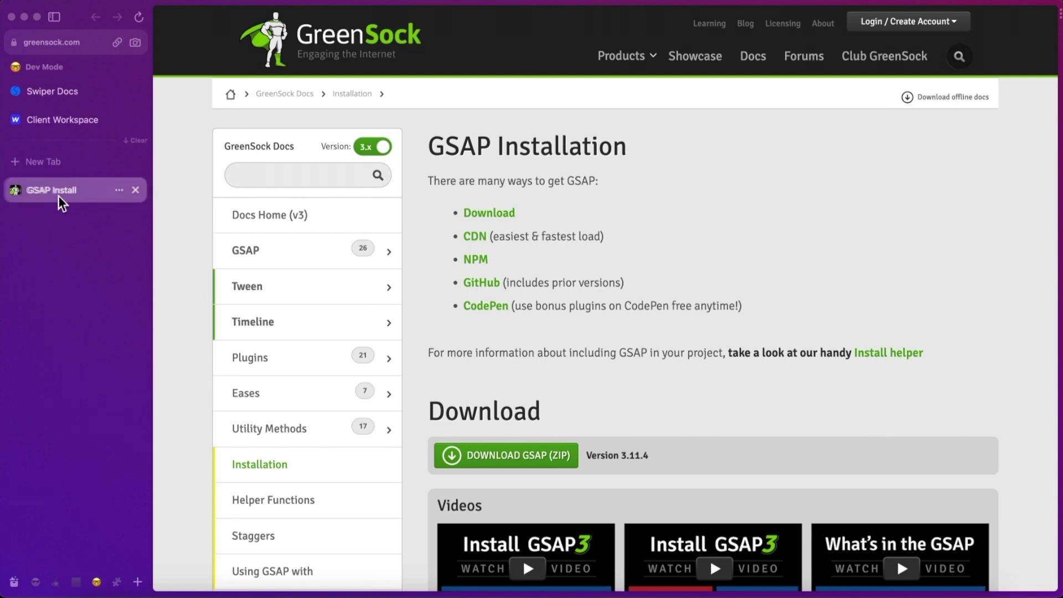
drag(61, 201, 72, 119)
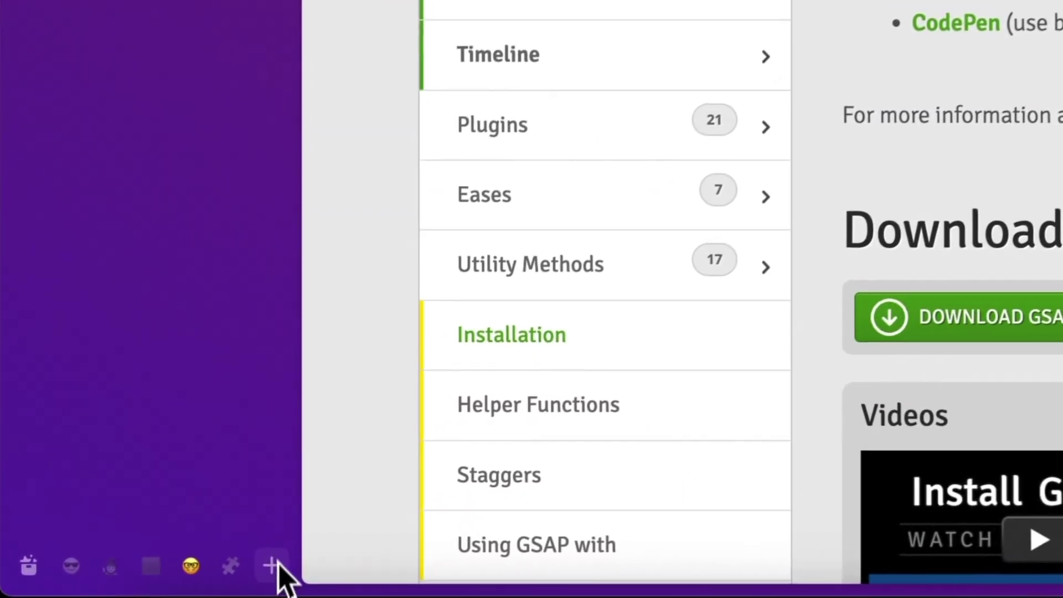
click(137, 582)
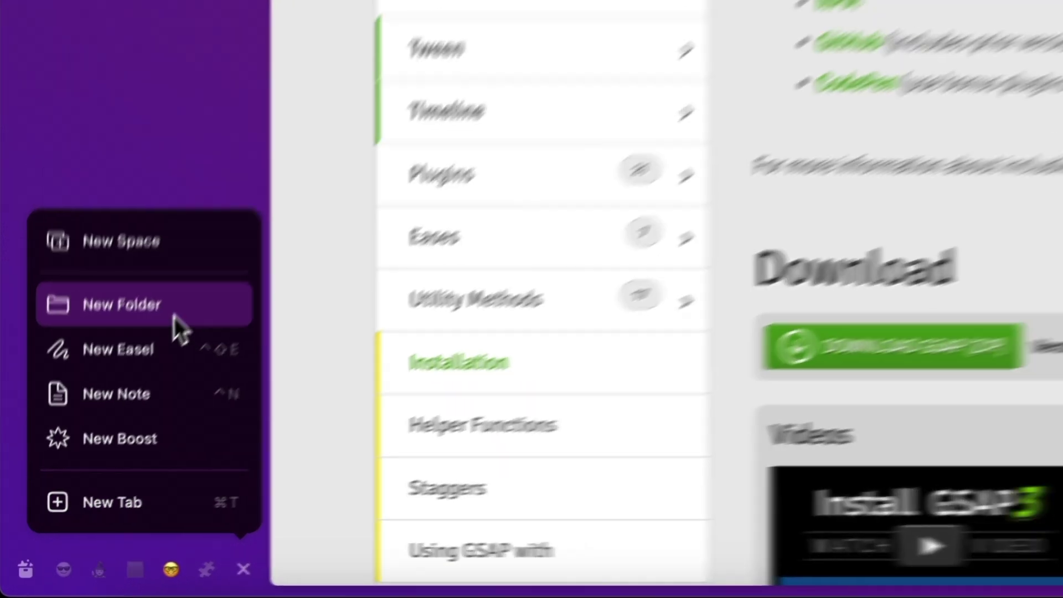
Step: Create a 'Docs' folder, move GSAP Install and Swiper Docs into it, and collapse it
click(194, 274)
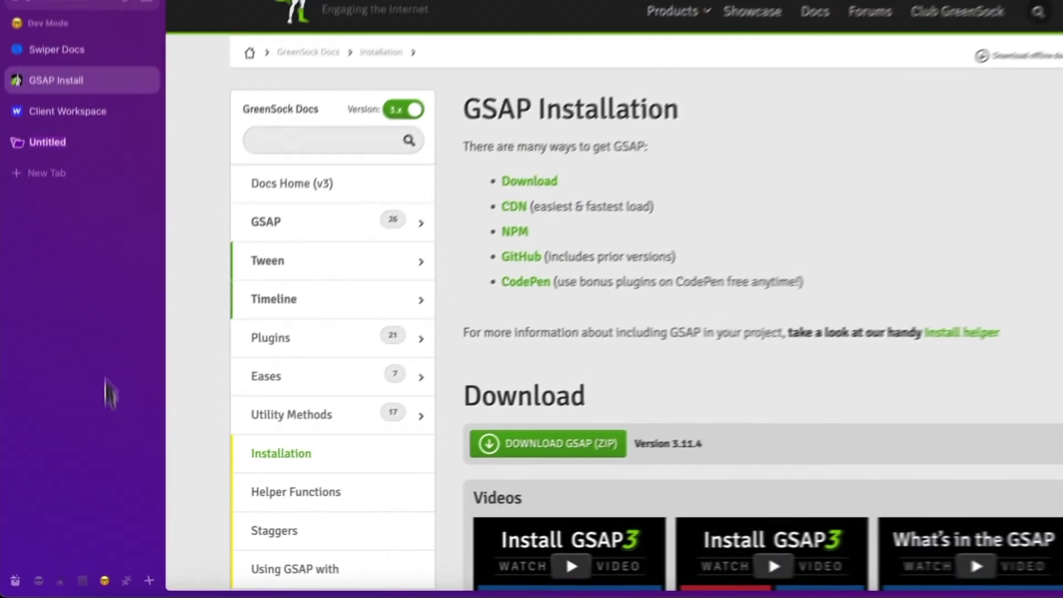
text(Docs)
key(Return)
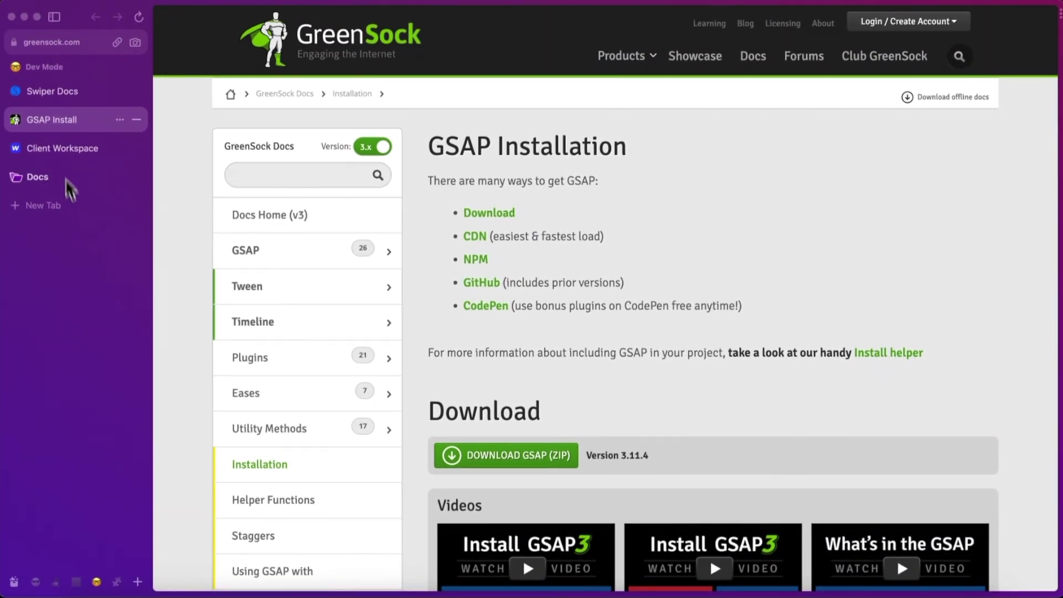
drag(60, 119, 57, 178)
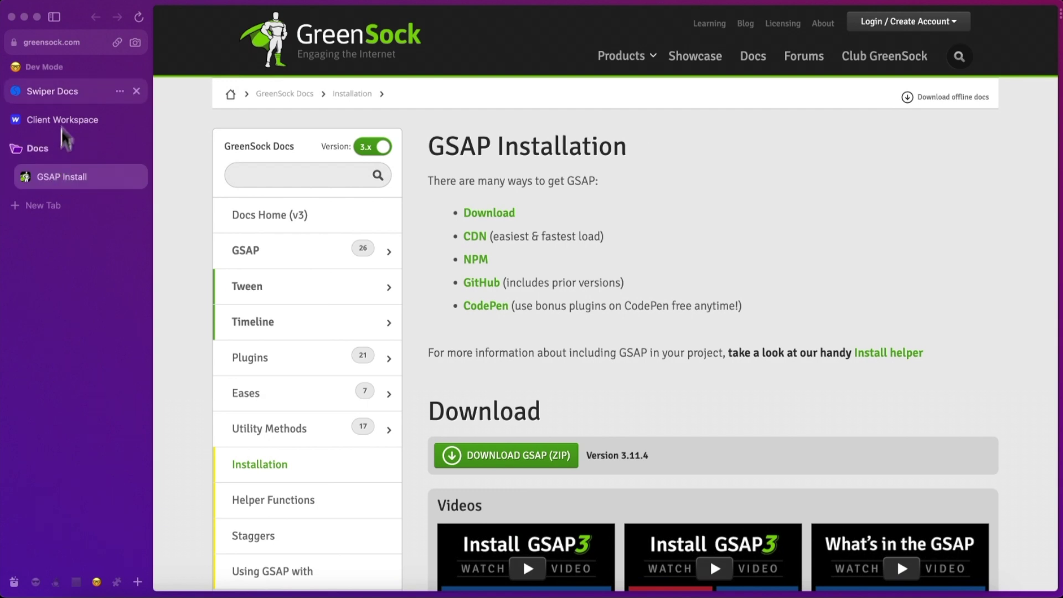
drag(50, 90, 63, 139)
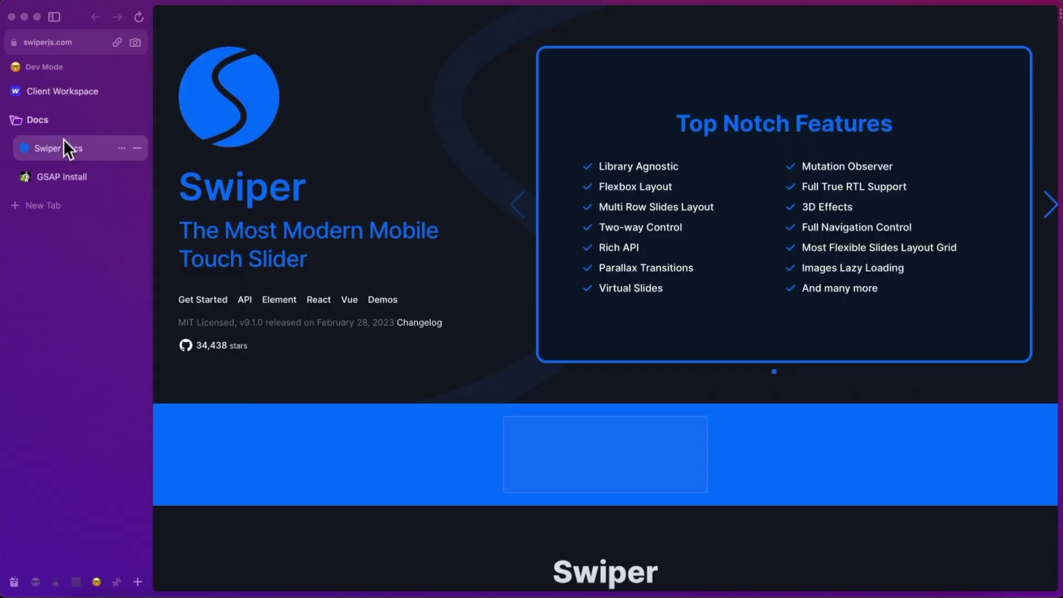
click(48, 129)
click(52, 118)
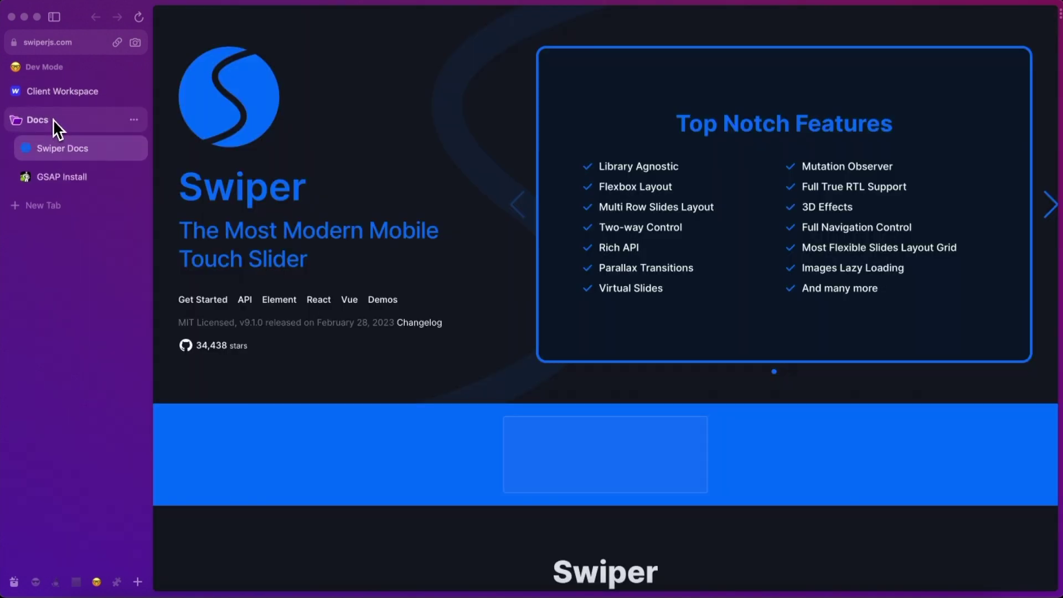
click(52, 118)
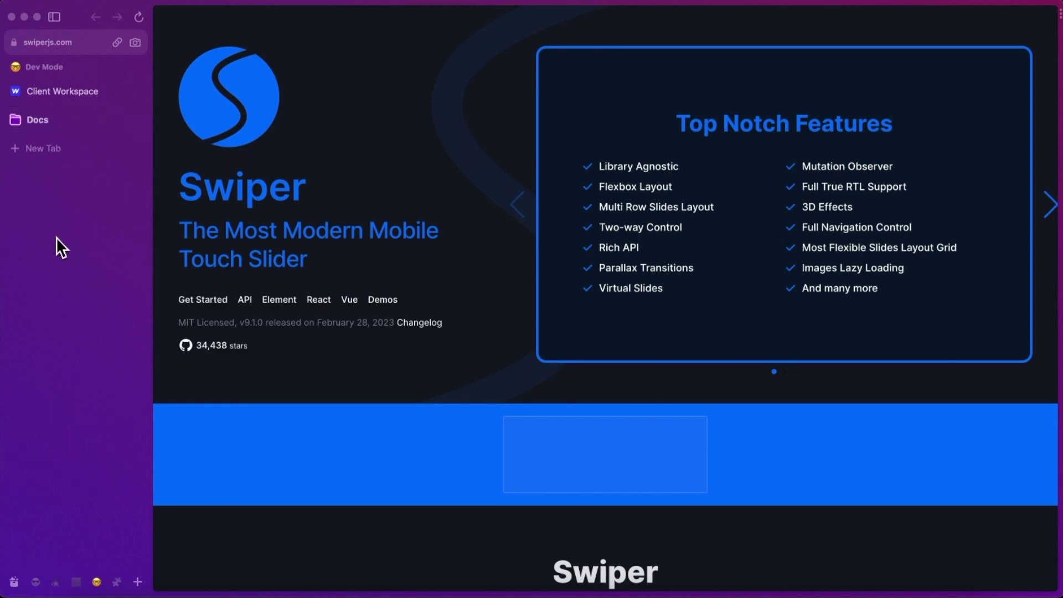
Step: Open Google Calendar in a new tab and add it to Favorites
key(super+t)
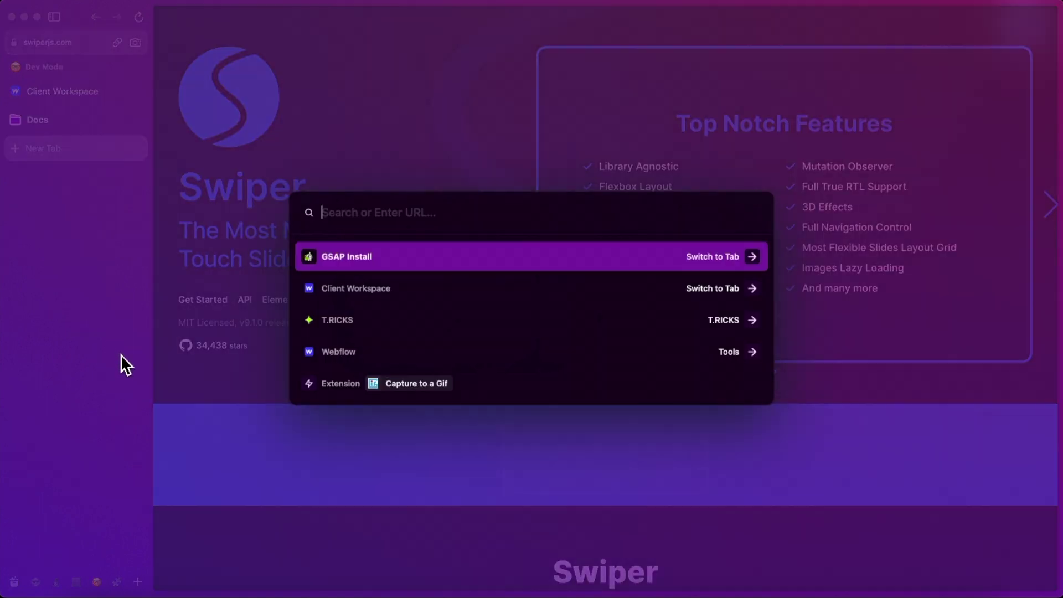
text(calendar.google.com/calendar)
key(Return)
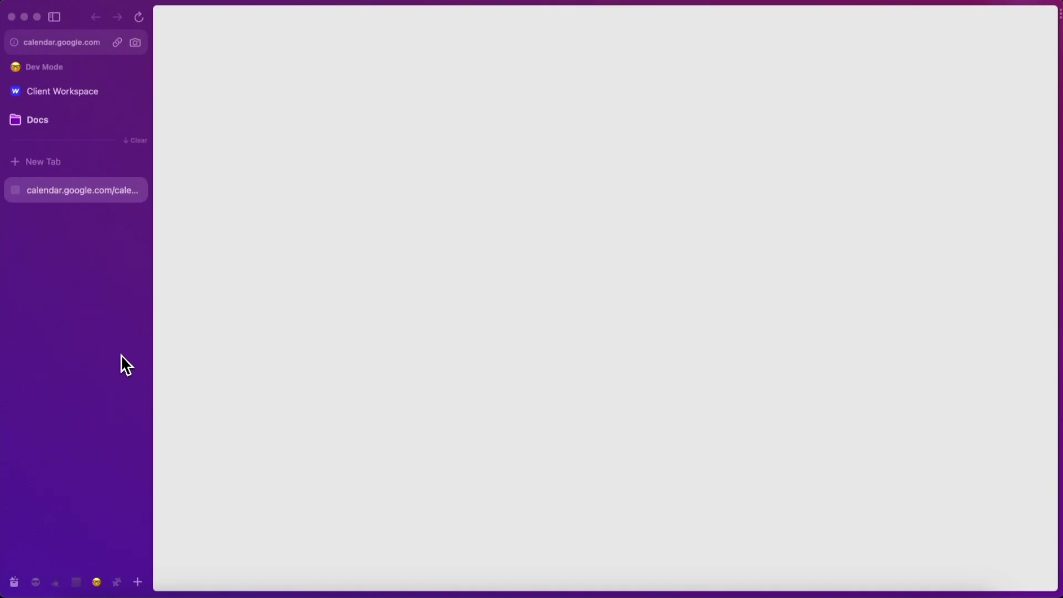
drag(50, 195, 65, 55)
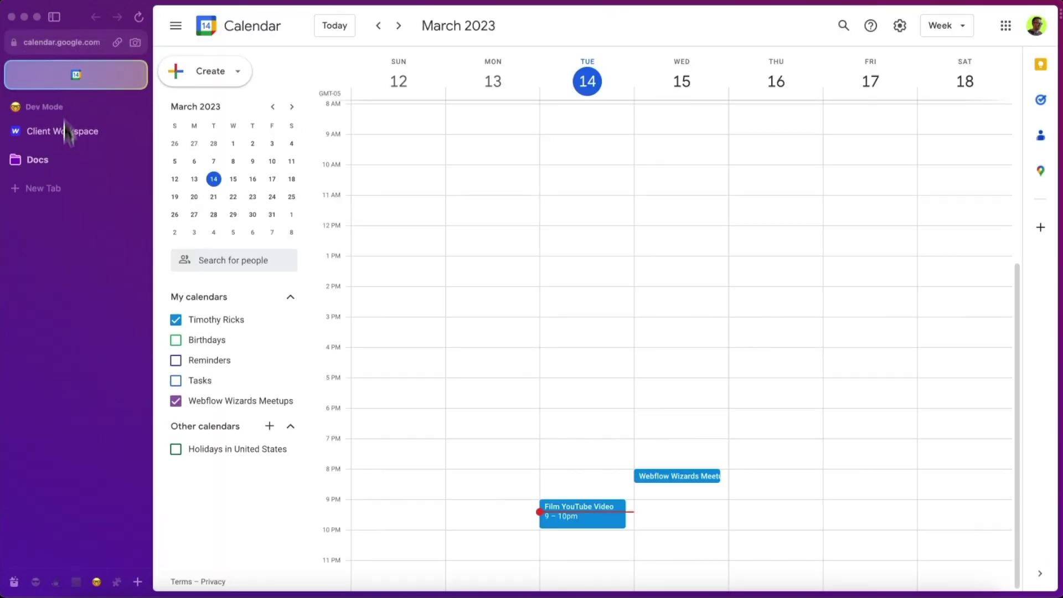
Step: Add YouTube as a favorite and return to the Client Workspace tab
click(54, 195)
text(youtube.com)
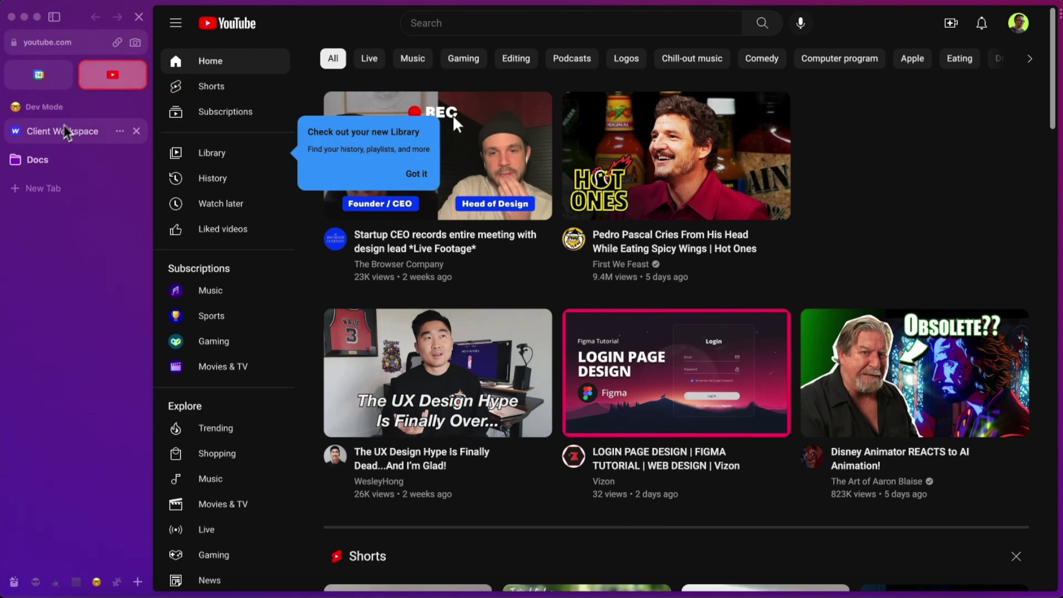
click(55, 133)
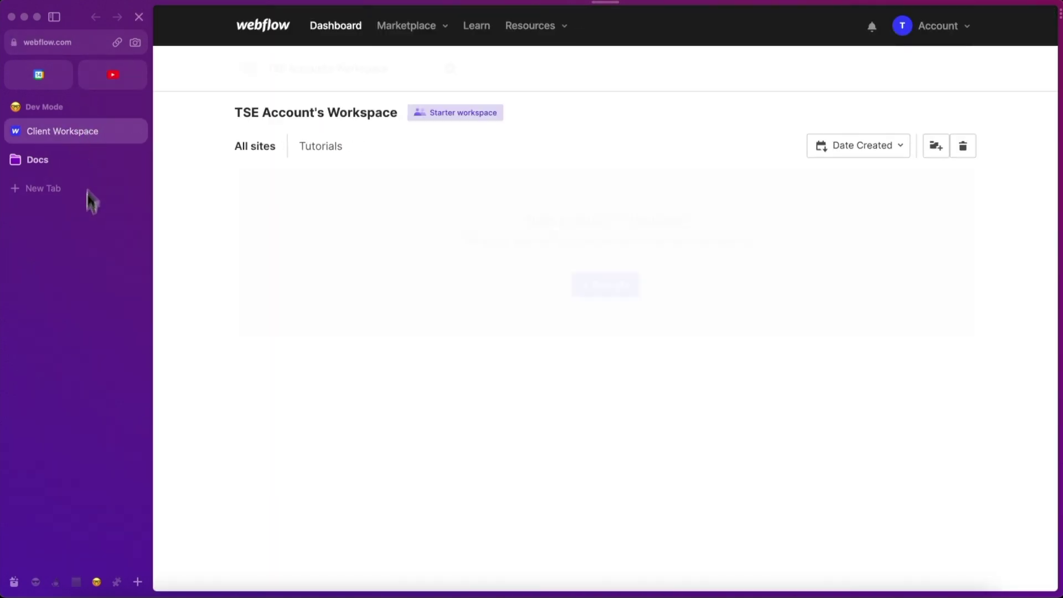
Step: Dismiss the space options menu and swipe over to the Dev Mode space
scroll(72, 248, left, 5)
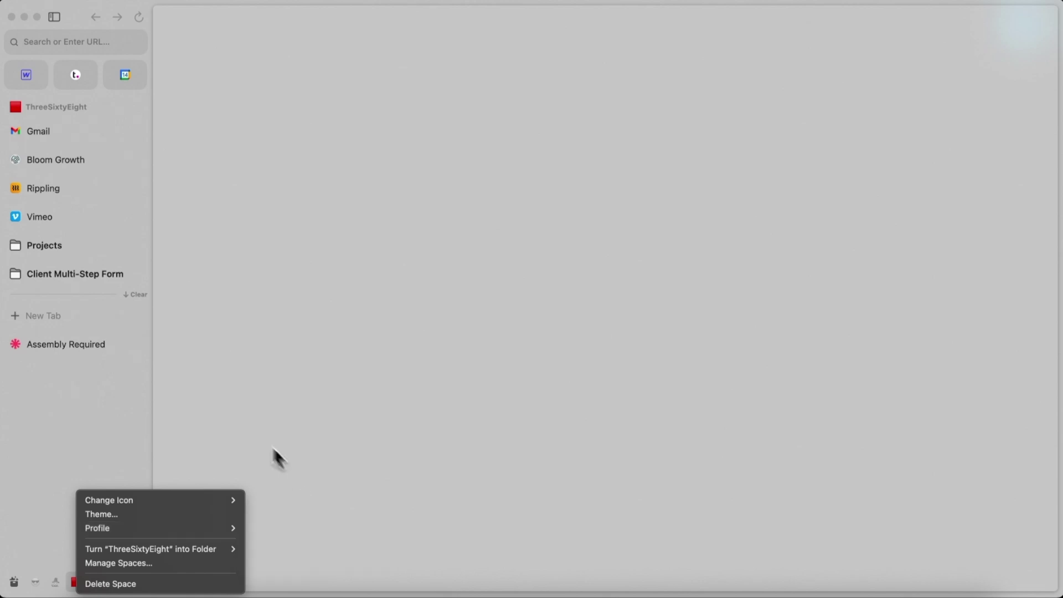
click(72, 425)
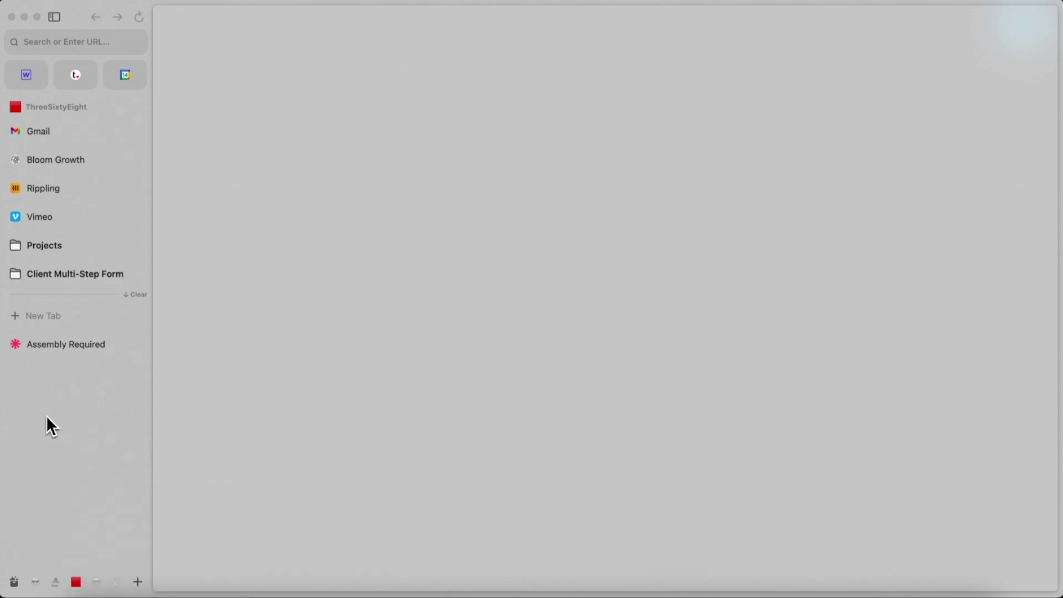
scroll(45, 415, right, 5)
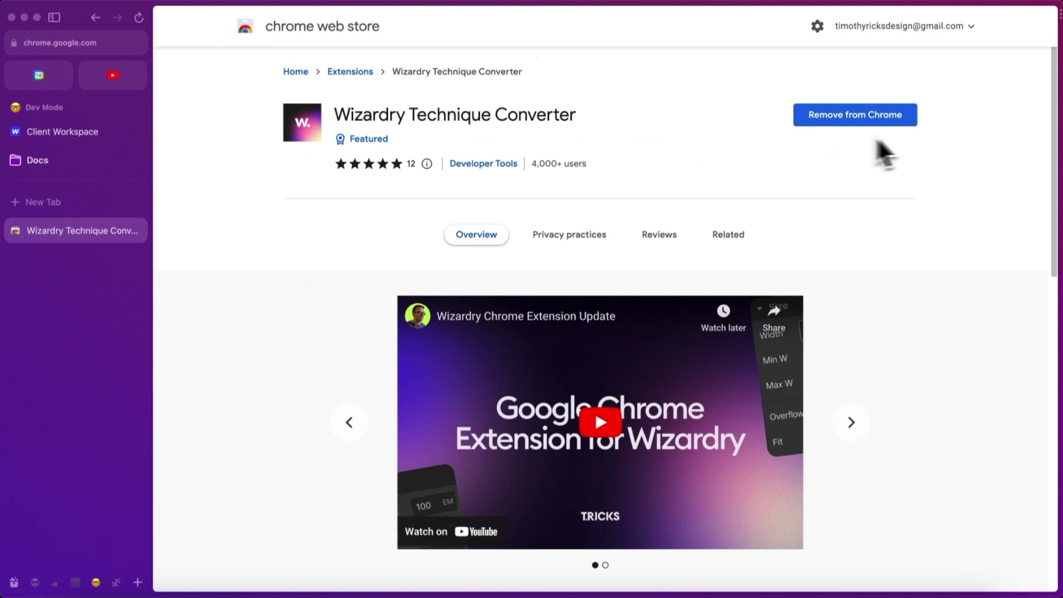
Step: Inspect the Wizardry Technique Converter store page in developer tools
right_click(233, 240)
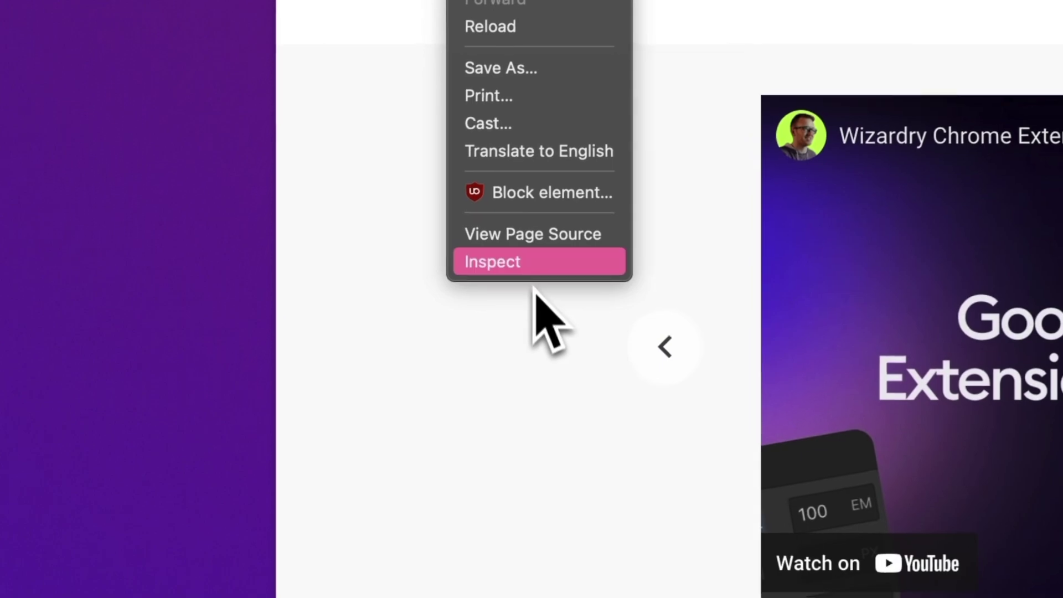
click(532, 269)
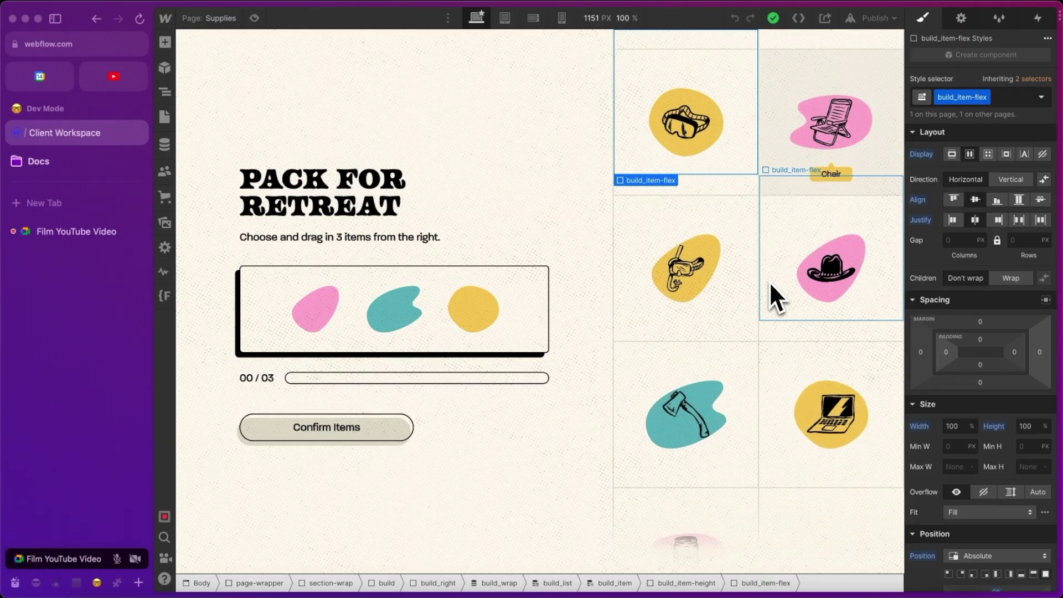
Step: Scroll down the page and select the Laptop item in the grid
scroll(771, 297, down, 2)
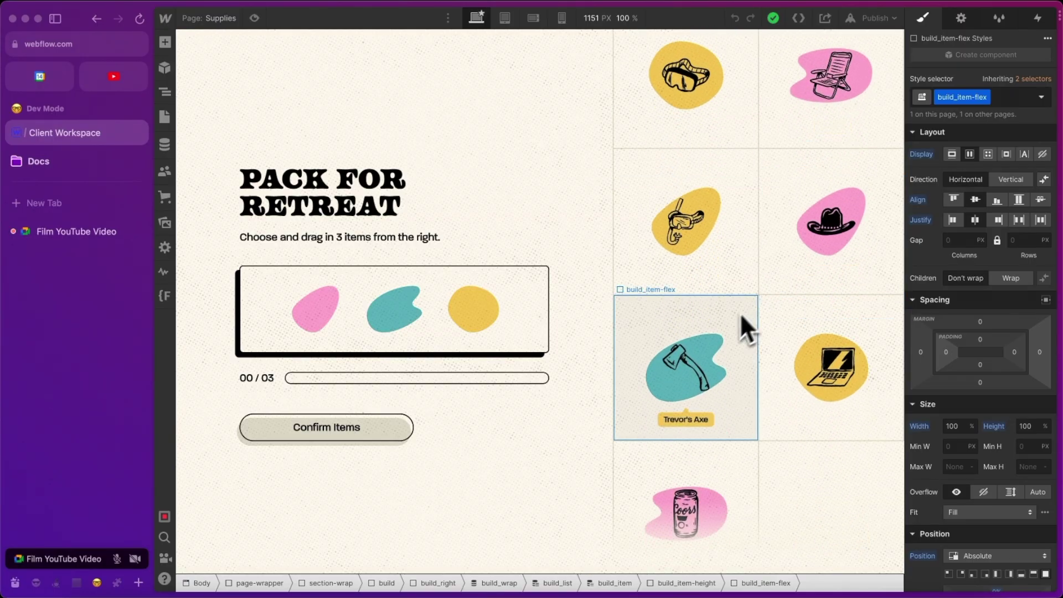
scroll(786, 324, down, 1)
click(786, 324)
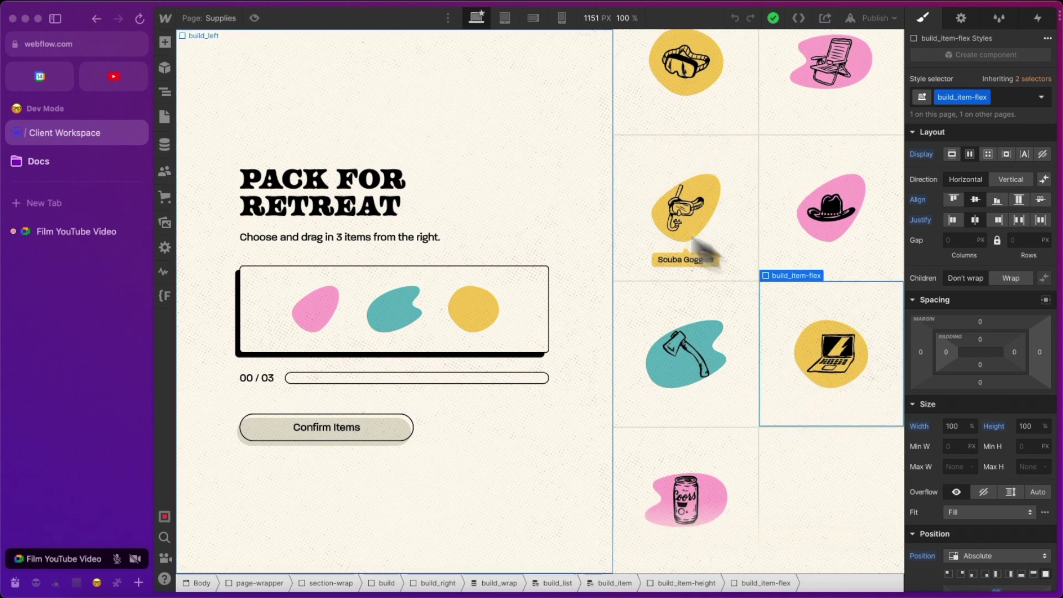
Step: Rewind the pinned YouTube video to about 0:15, then return to Client Workspace
mouse_move(54, 89)
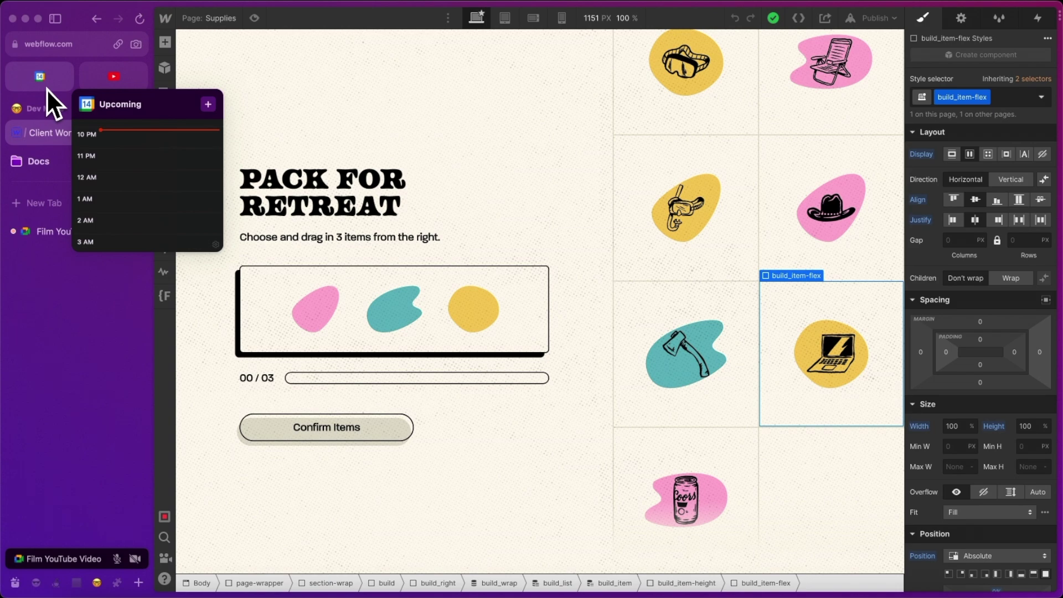
click(113, 75)
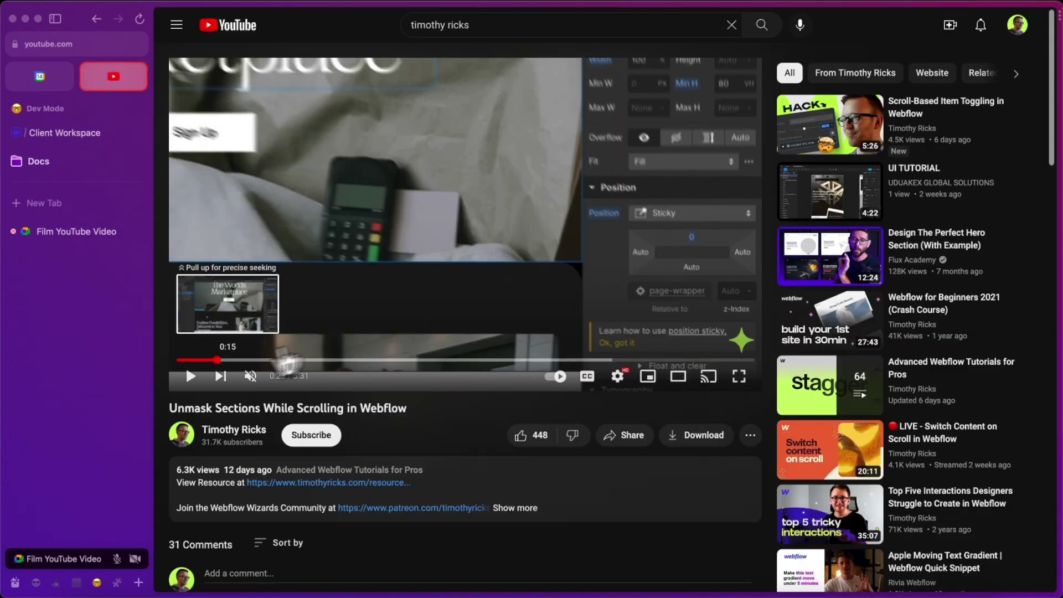
drag(287, 362, 217, 360)
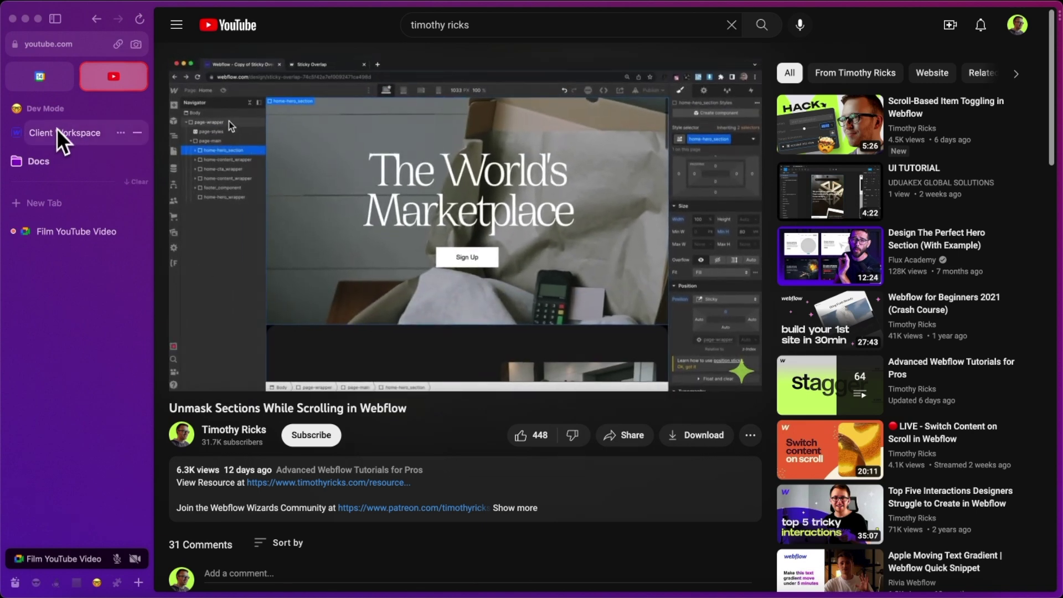
click(58, 132)
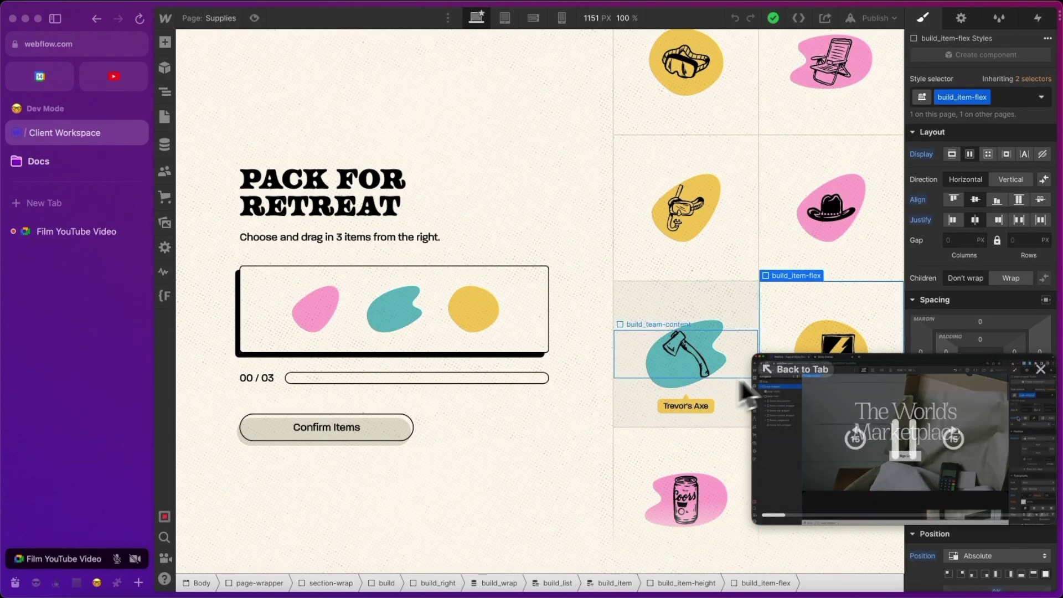
Step: Enlarge the floating video player and jump back to the Film YouTube Video meeting
drag(754, 355, 689, 276)
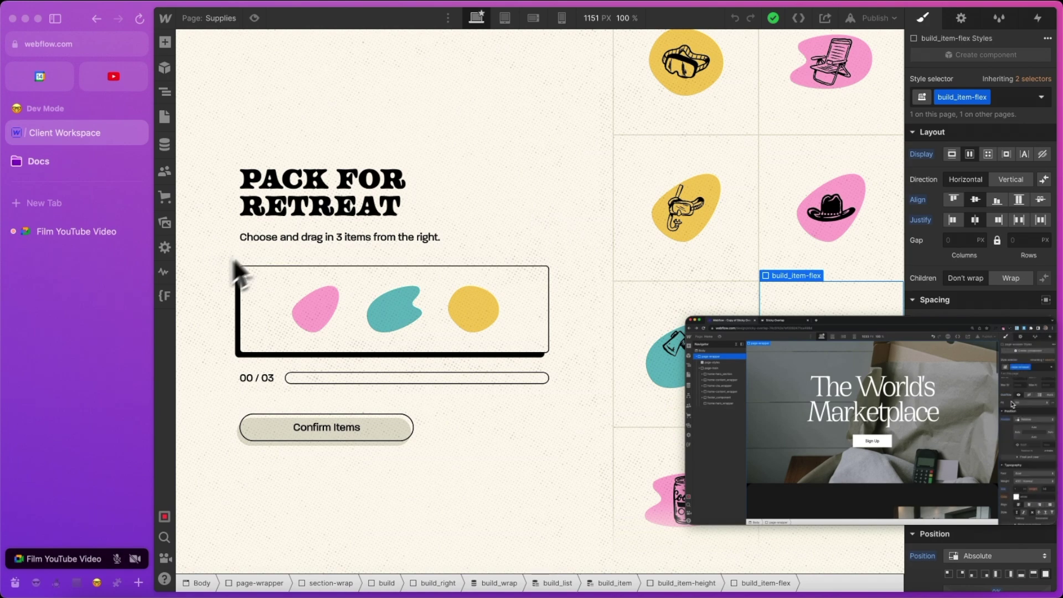
scroll(78, 351, right, 3)
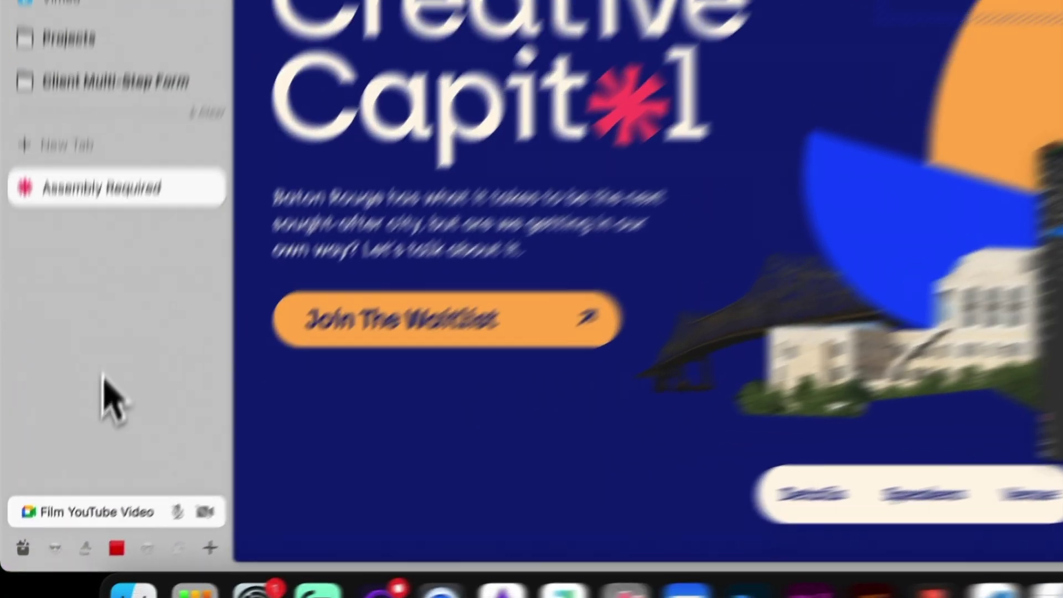
mouse_move(177, 523)
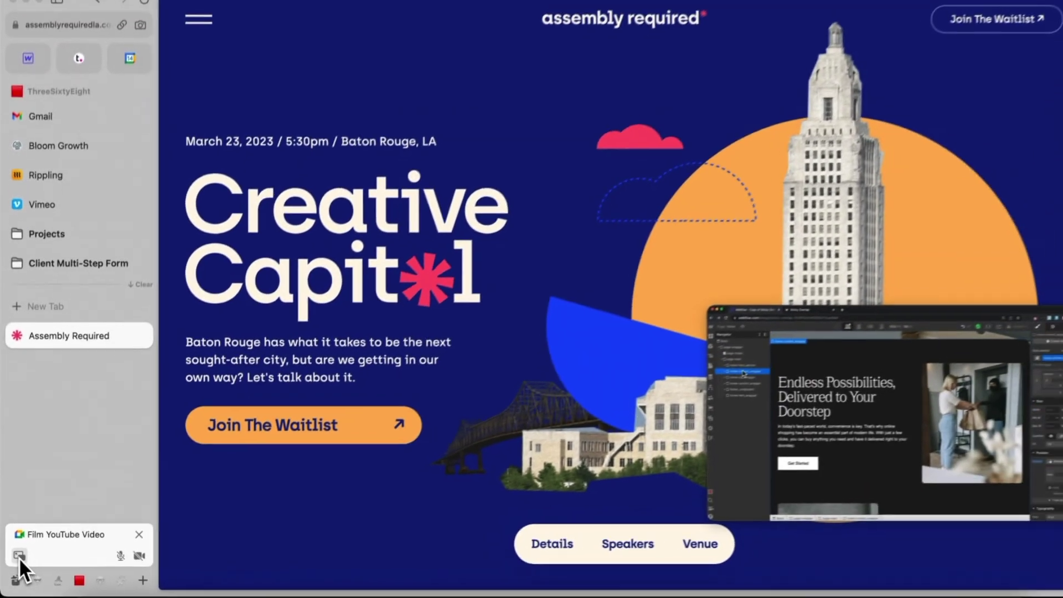
click(38, 468)
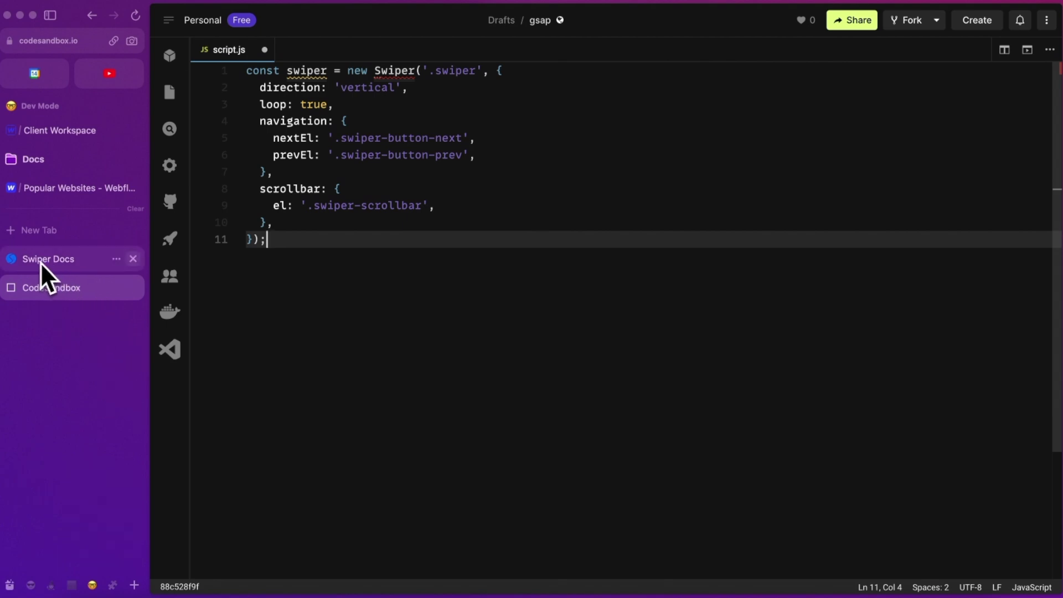
Step: Split Swiper Docs beside CodeSandbox, pin the paired view, and switch to Popular Websites
drag(38, 263, 291, 354)
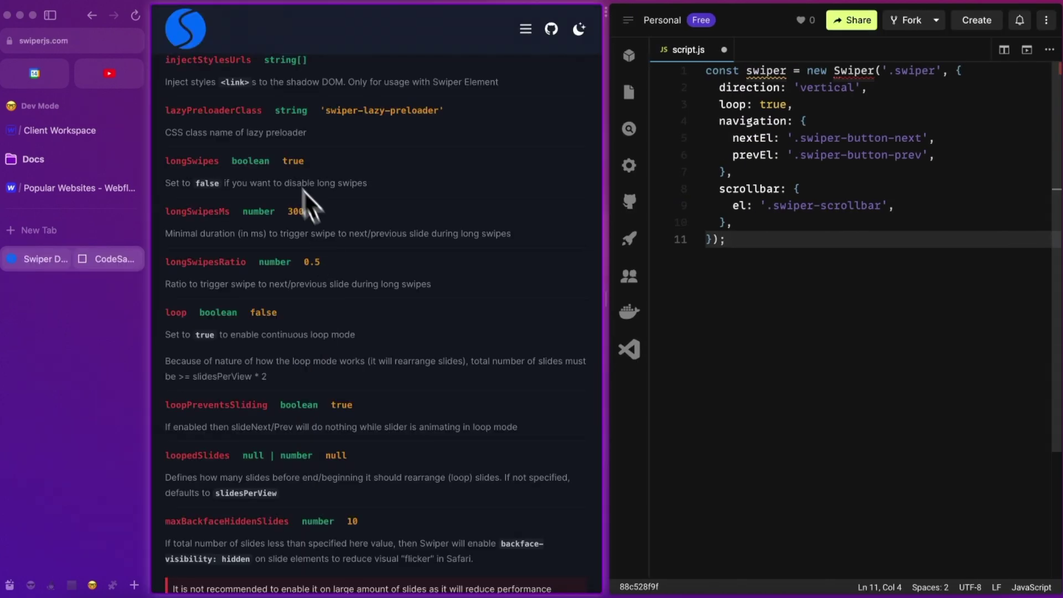
scroll(410, 264, down, 3)
scroll(364, 317, up, 3)
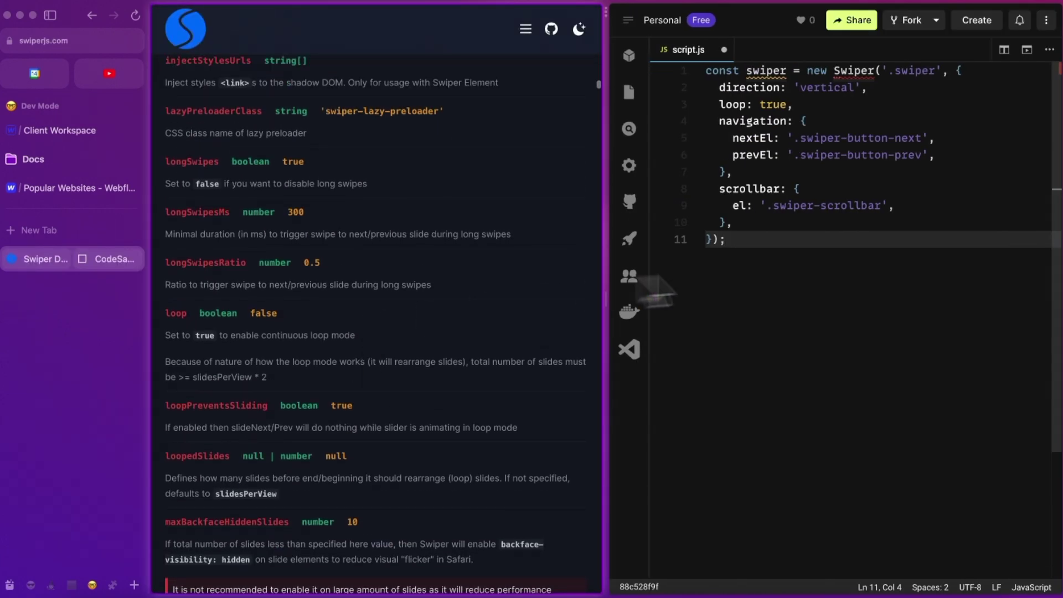
scroll(793, 271, down, 3)
scroll(793, 271, up, 3)
drag(25, 259, 30, 204)
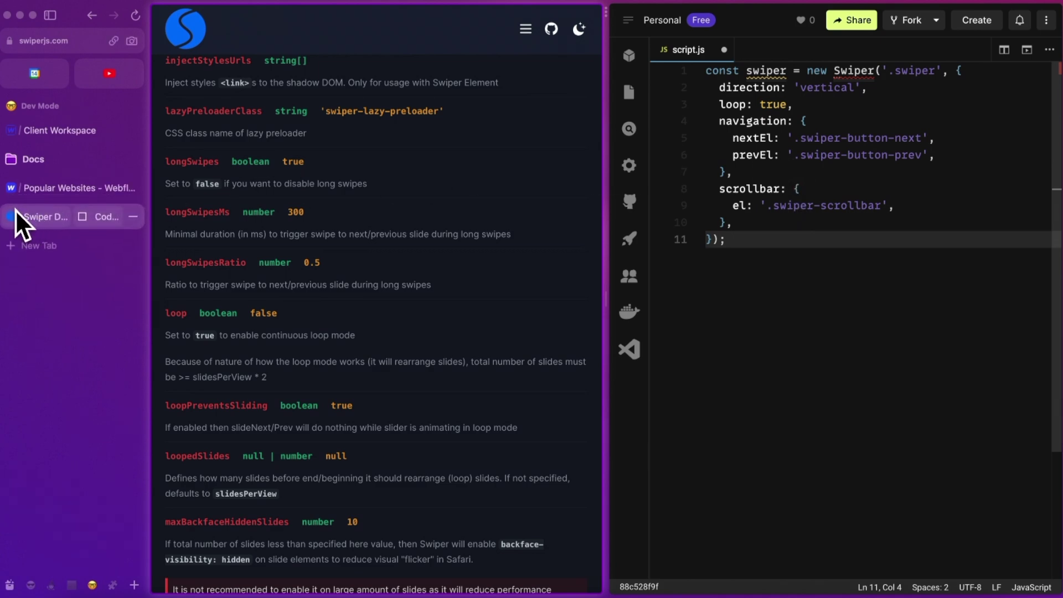
key(ctrl+Tab)
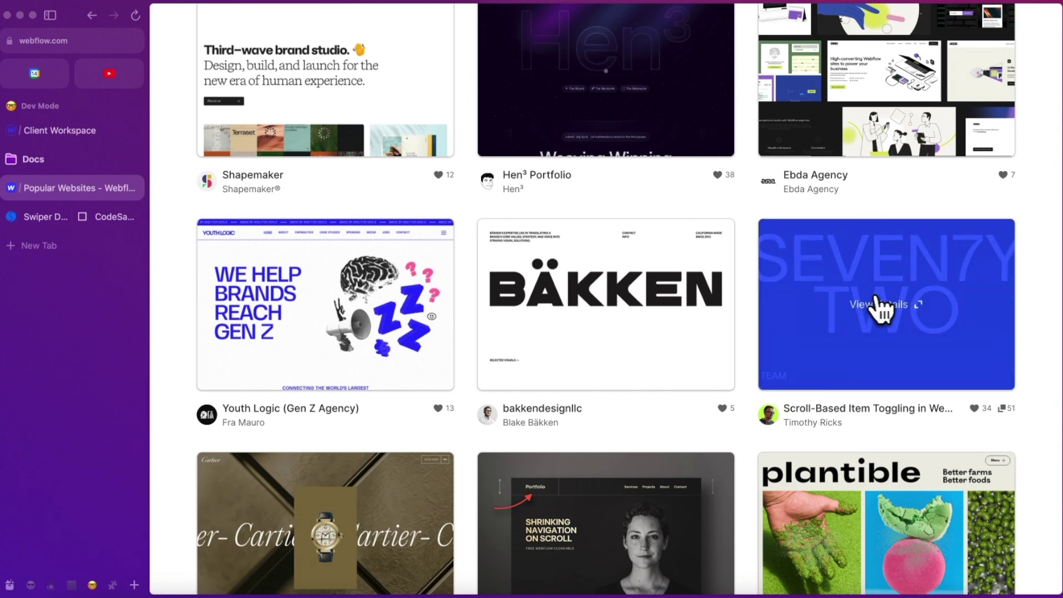
Step: Preview the Scroll-Based Item Toggling showcase and expand it into a full tab
click(855, 295)
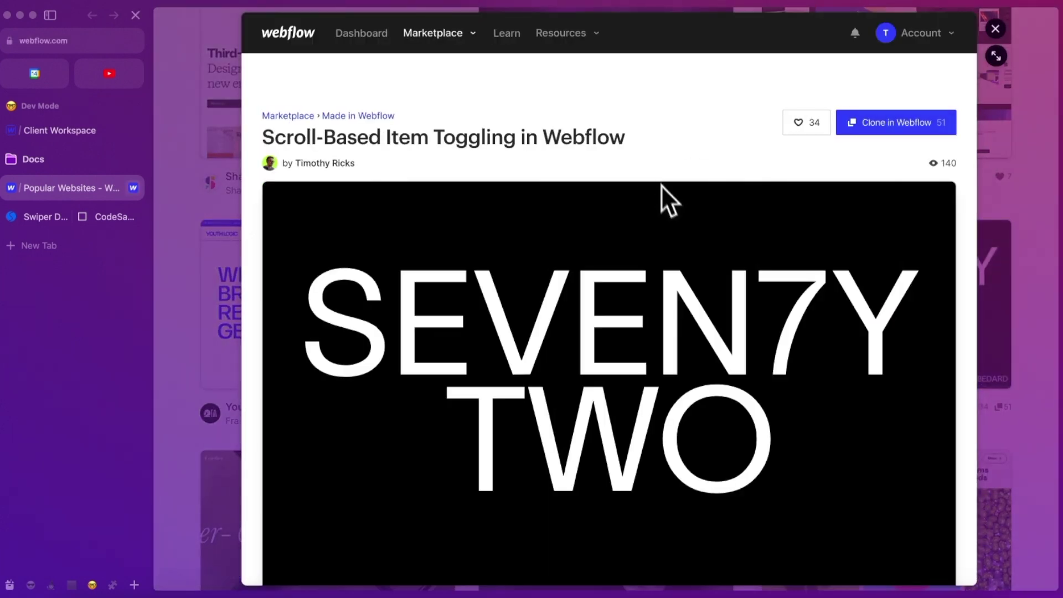
scroll(633, 295, down, 6)
scroll(632, 297, up, 4)
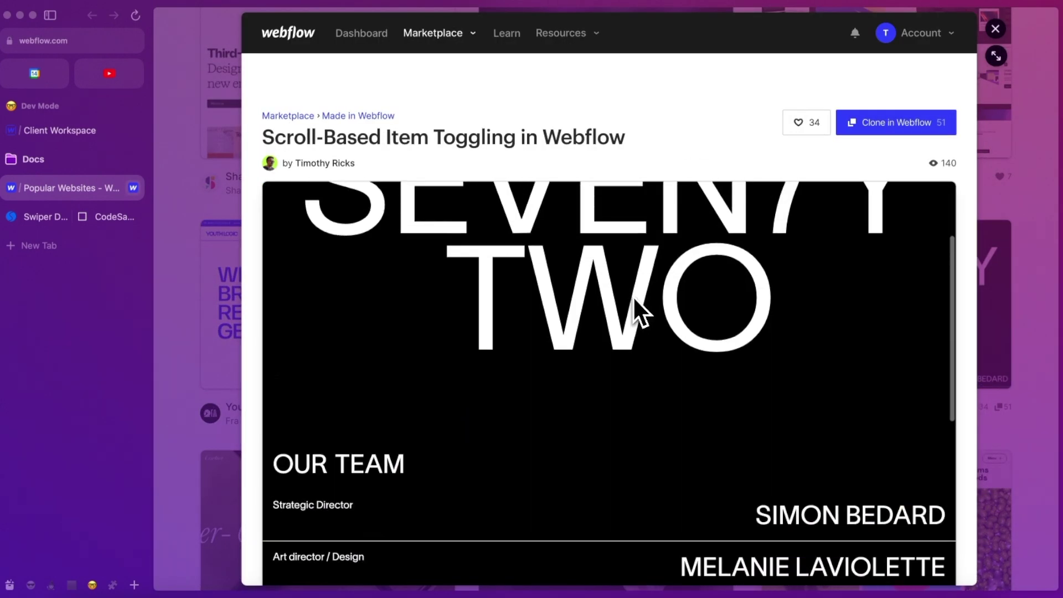
click(996, 57)
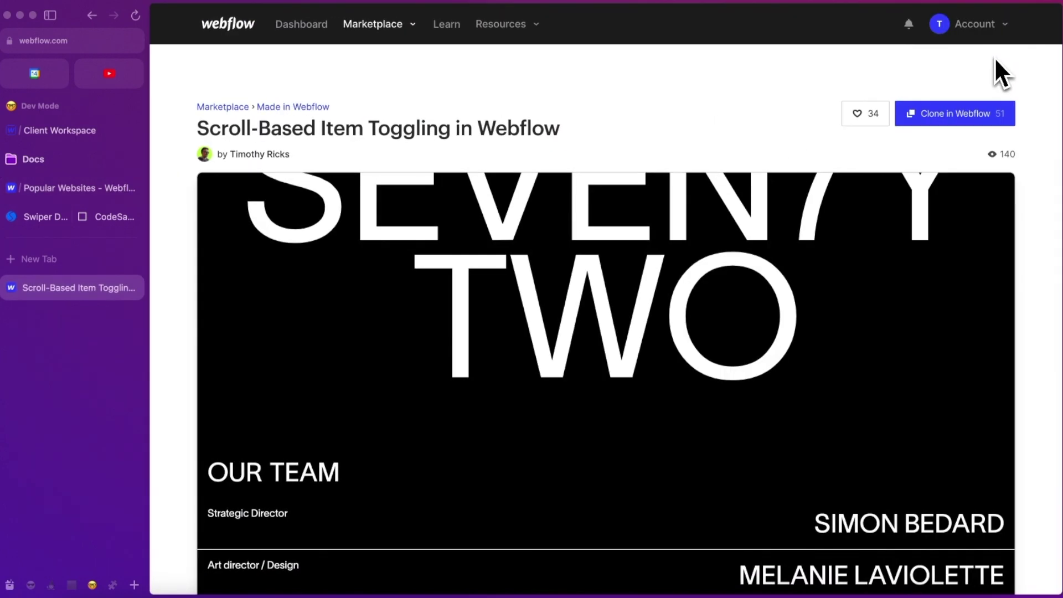
Step: Back in Client Workspace, peek at the live tse-retreat.webflow.io site, close it, and minimise Arc
click(48, 138)
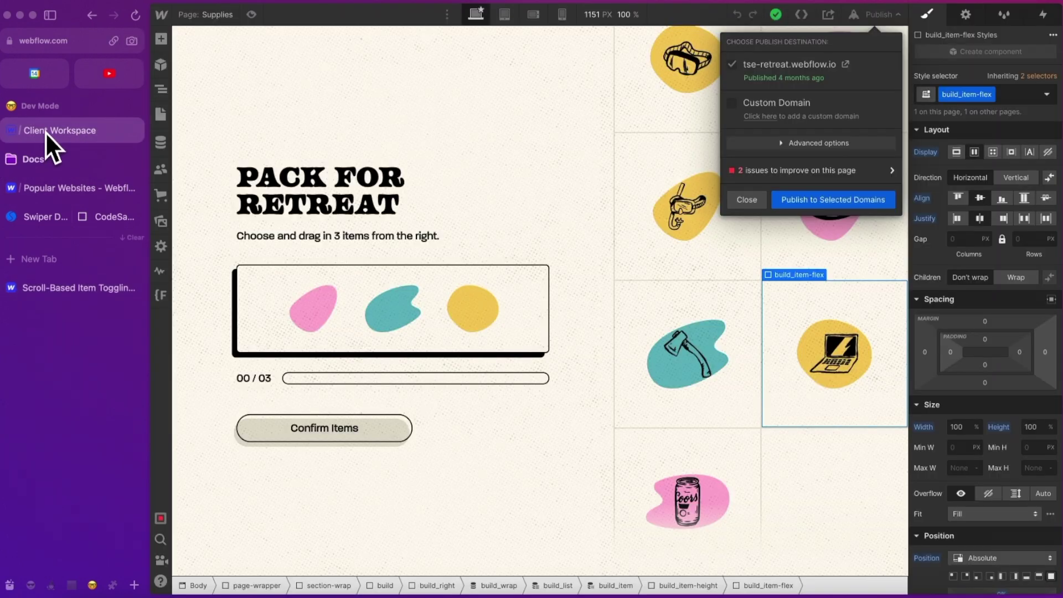
click(846, 65)
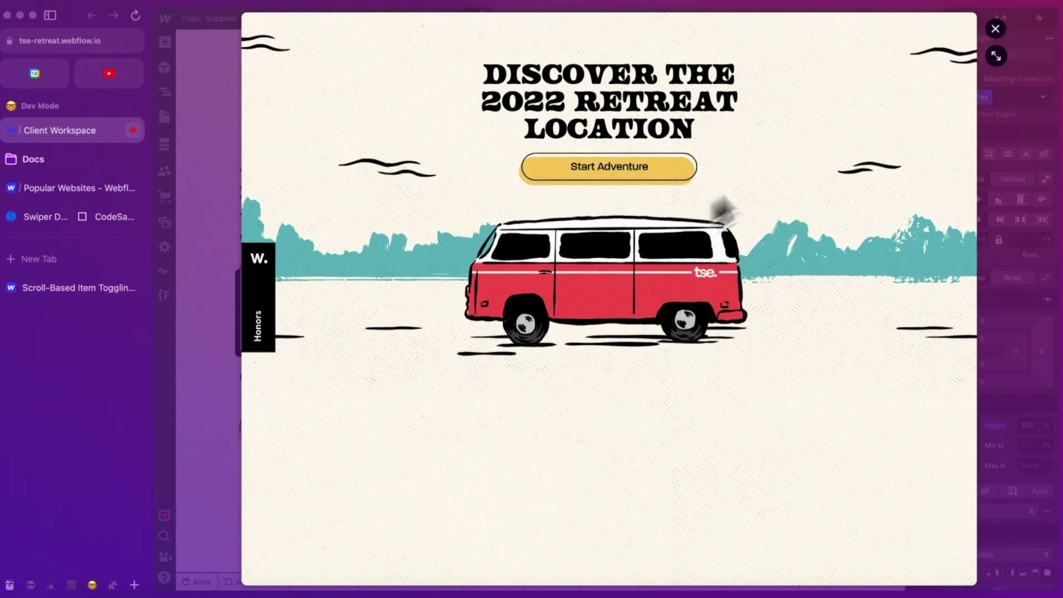
click(996, 29)
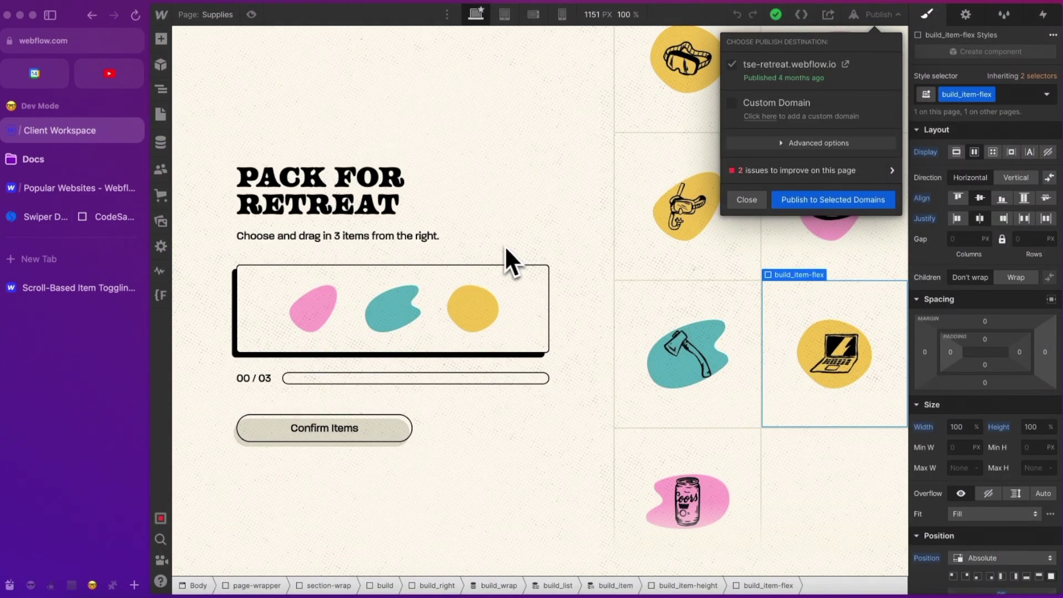
click(20, 15)
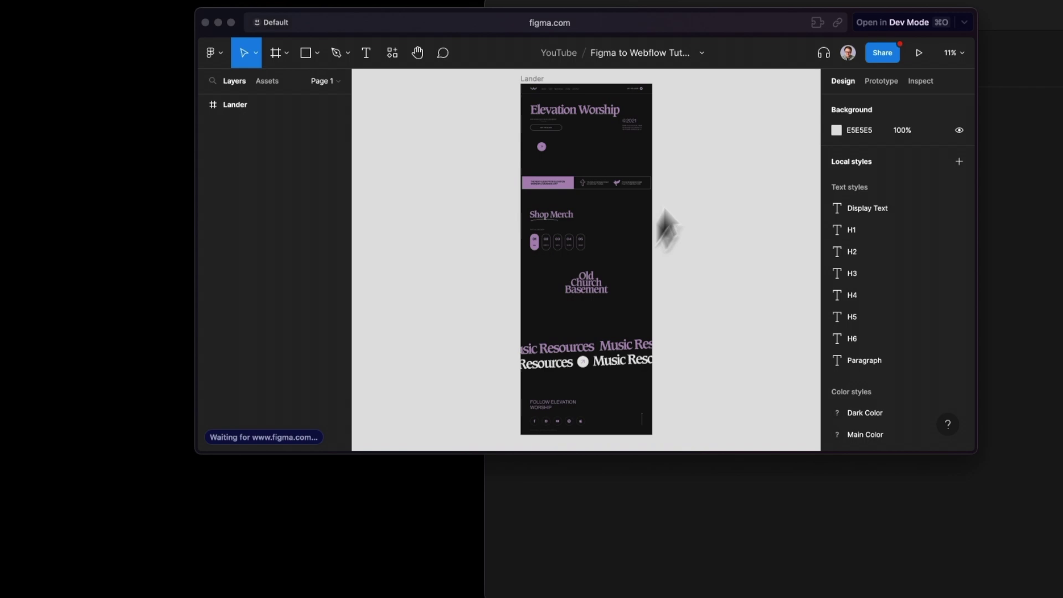
Step: In the Little Arc window showing the Figma Lander design, list the spaces to open it in
scroll(662, 207, down, 5)
scroll(662, 208, up, 5)
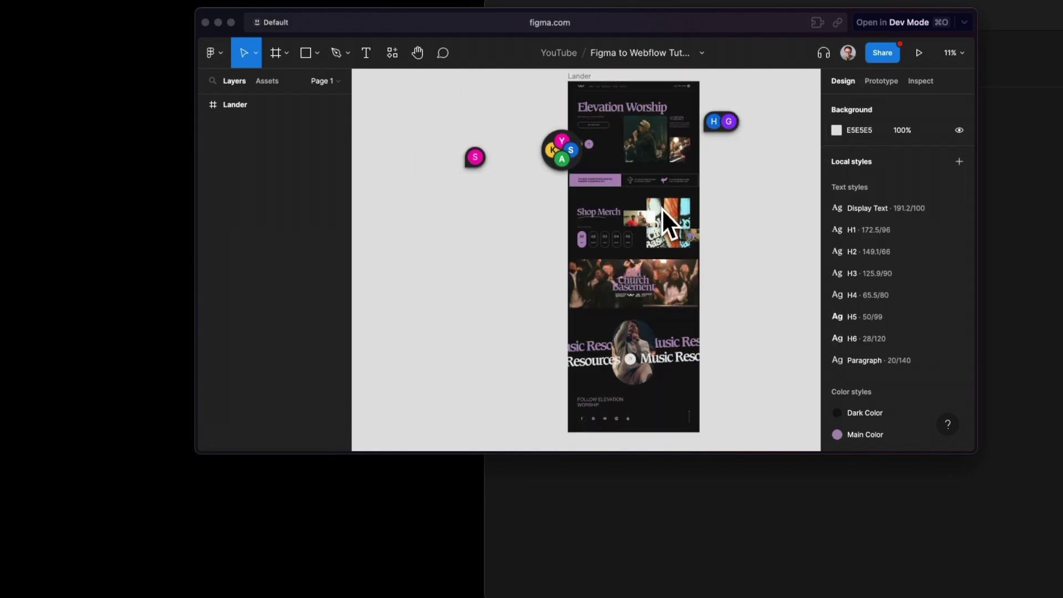
click(964, 23)
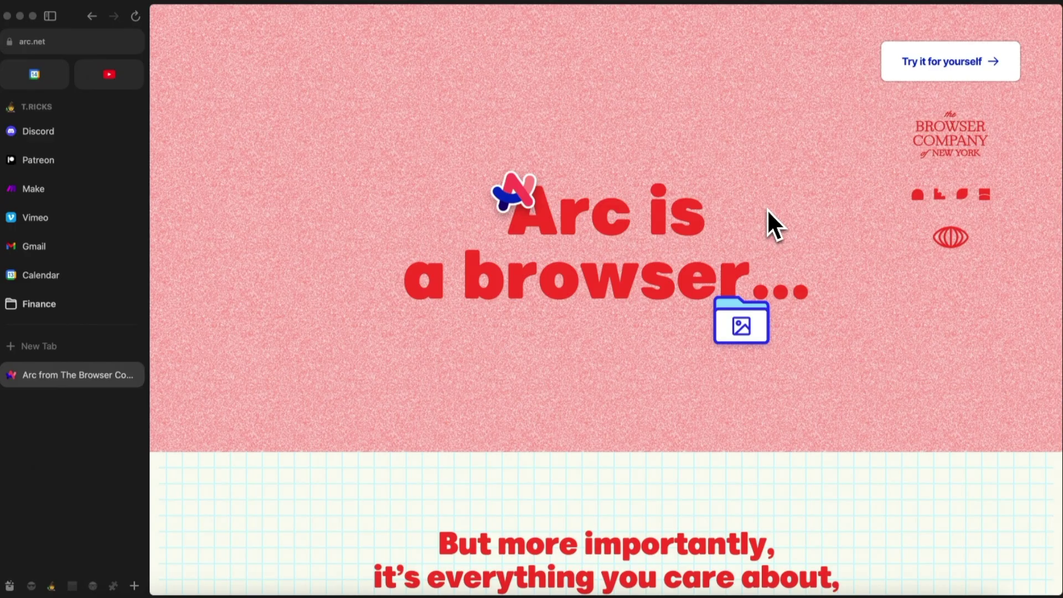
Step: Glance at the sidebar's create-new list, then shake the arc.net folder graphic until two photos spill out
click(132, 584)
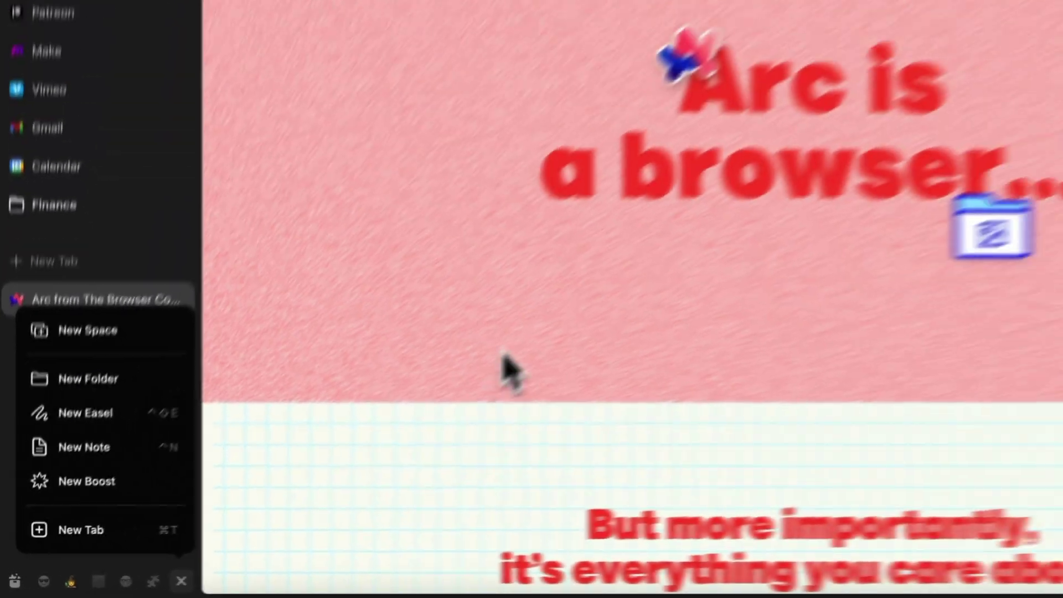
click(662, 199)
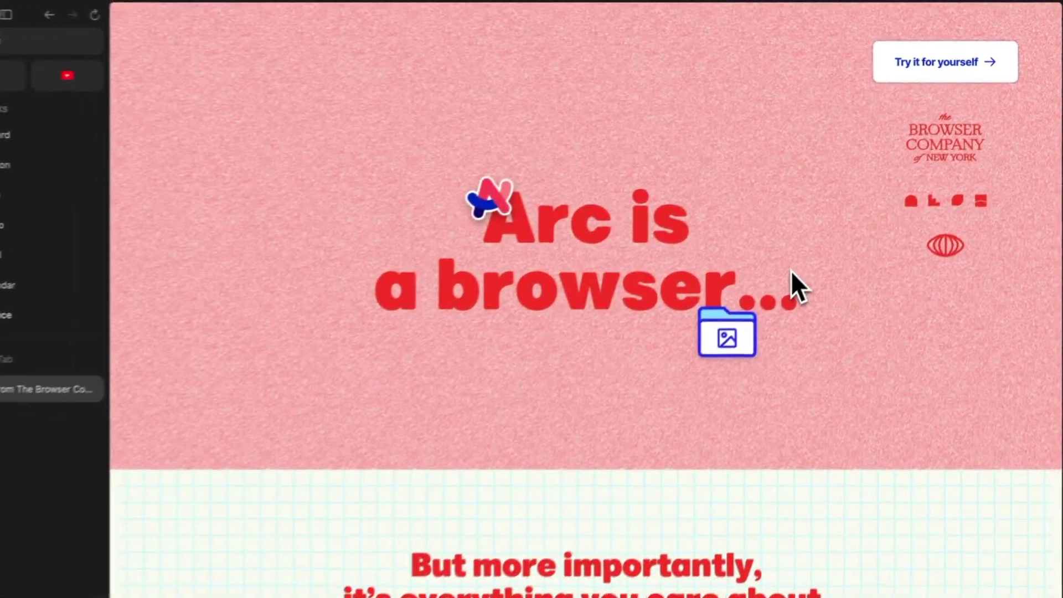
mouse_move(725, 348)
mouse_down()
mouse_move(563, 283)
mouse_move(719, 337)
mouse_up()
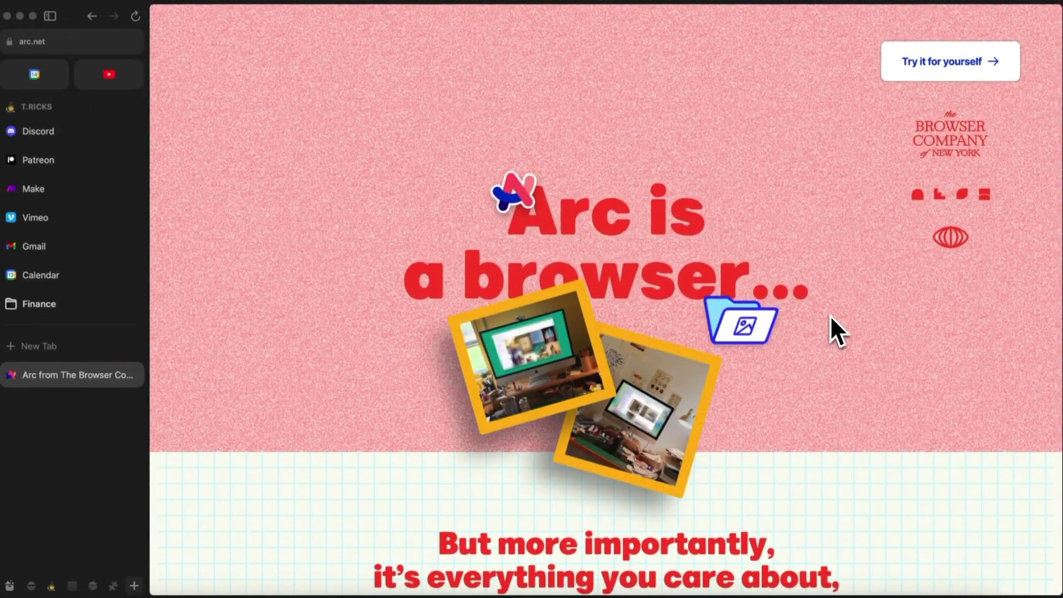